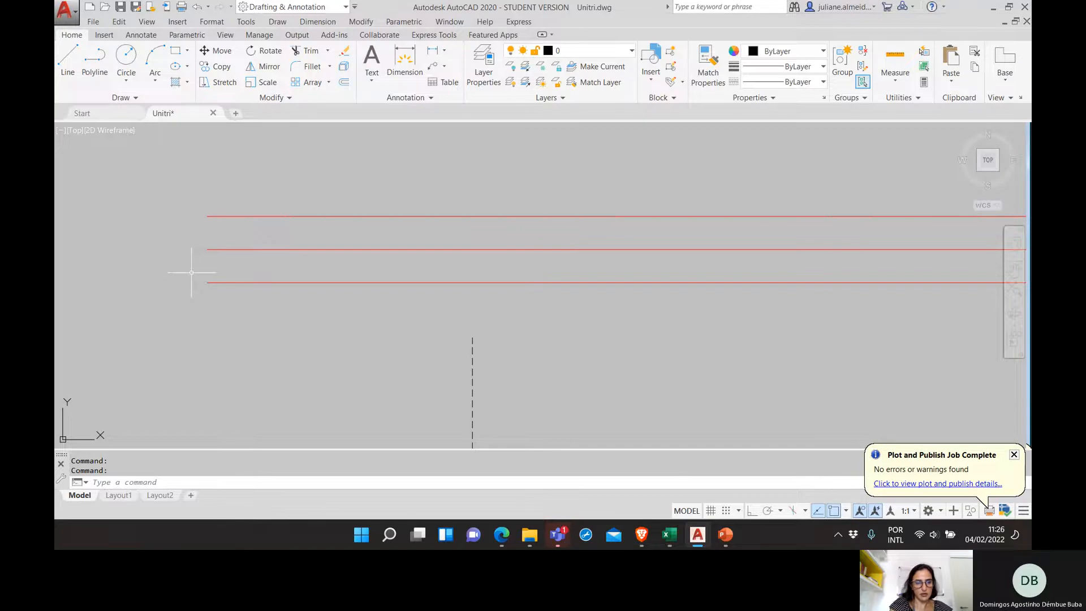
Measure the vertical distance between the middle and uppermost red horizontal lines at their left ends
{"action": "key", "text": "Return"}
{"action": "key", "text": "Return"}
{"action": "left_click", "coordinate": [209, 250]}
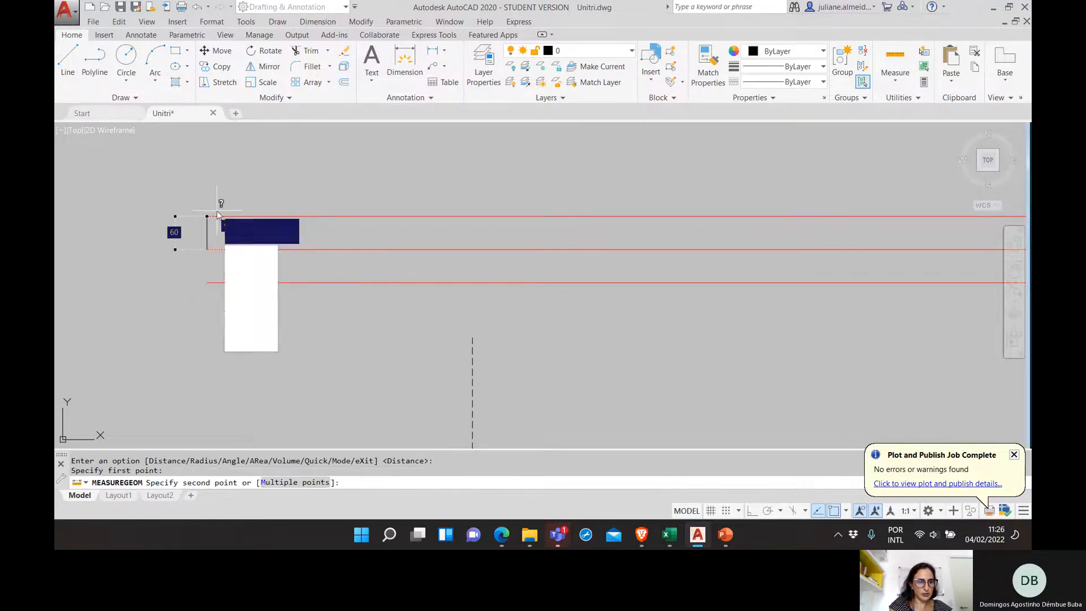
{"action": "left_click", "coordinate": [217, 214]}
{"action": "key", "text": "Down"}
{"action": "key", "text": "Down"}
{"action": "key", "text": "Down"}
{"action": "key", "text": "Down"}
{"action": "key", "text": "Down"}
{"action": "key", "text": "Down"}
{"action": "key", "text": "Down"}
{"action": "key", "text": "Return"}
Copy the uppermost red horizontal line 60 units straight up, using its junction with the first vertical line as base point
{"action": "scroll", "coordinate": [431, 208], "scroll_direction": "down", "scroll_amount": 3}
{"action": "middle_click_drag", "start_coordinate": [428, 208], "coordinate": [292, 295]}
{"action": "scroll", "coordinate": [394, 268], "scroll_direction": "up", "scroll_amount": 2}
{"action": "middle_click_drag", "start_coordinate": [394, 268], "coordinate": [237, 223]}
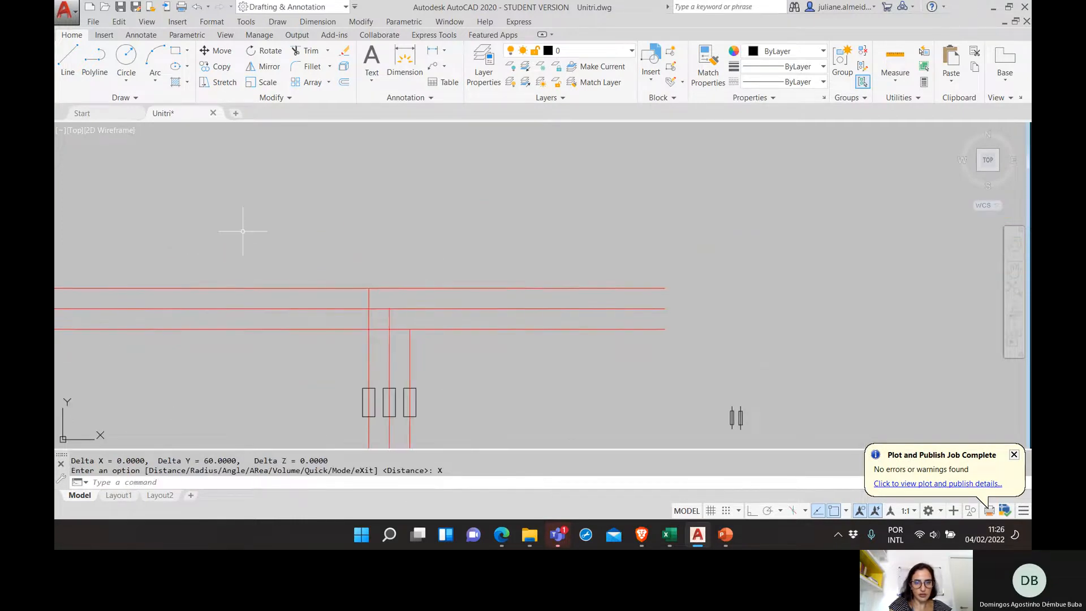
{"action": "left_click", "coordinate": [310, 298]}
{"action": "left_click", "coordinate": [304, 276]}
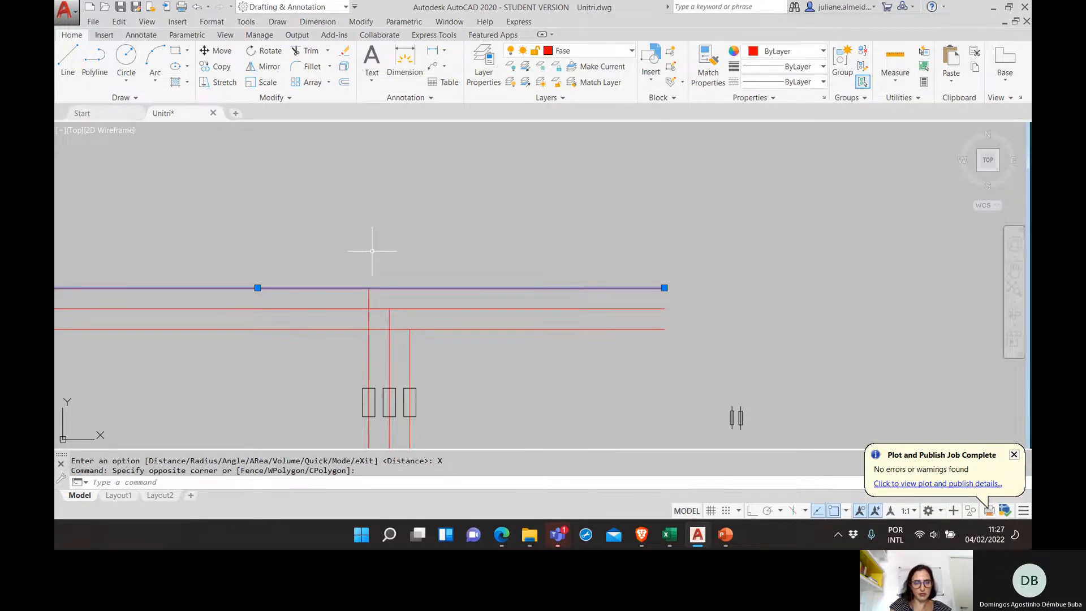
{"action": "type", "text": "co"}
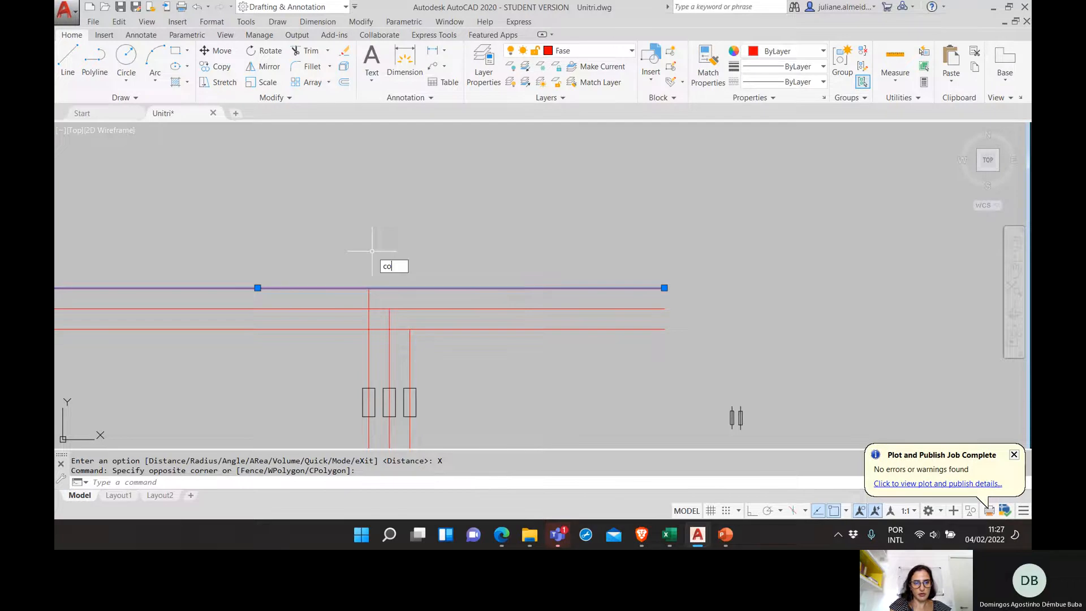
{"action": "key", "text": "Return"}
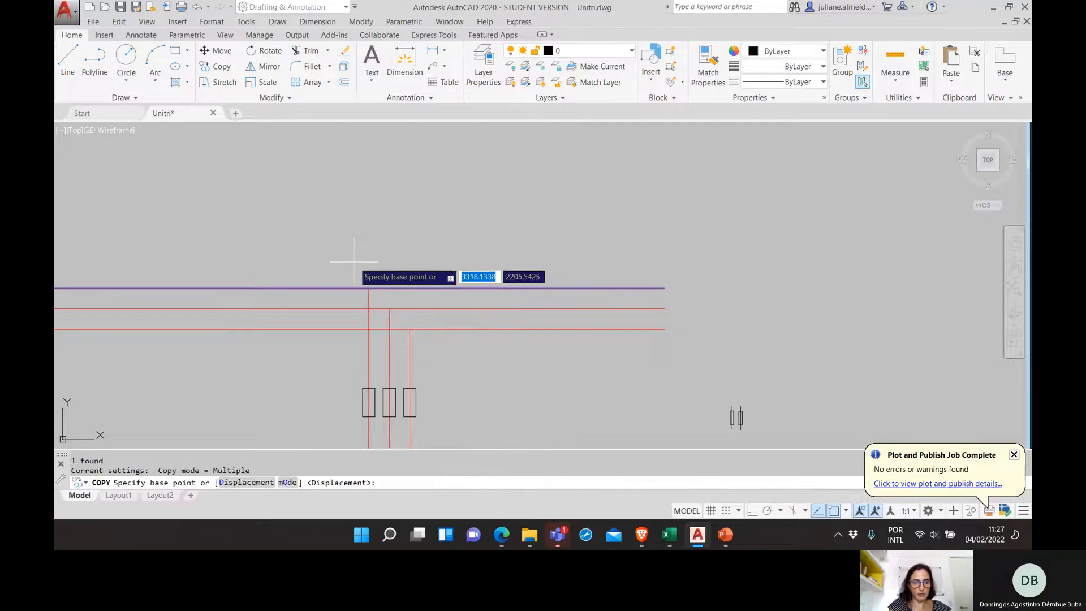
{"action": "left_click", "coordinate": [369, 288]}
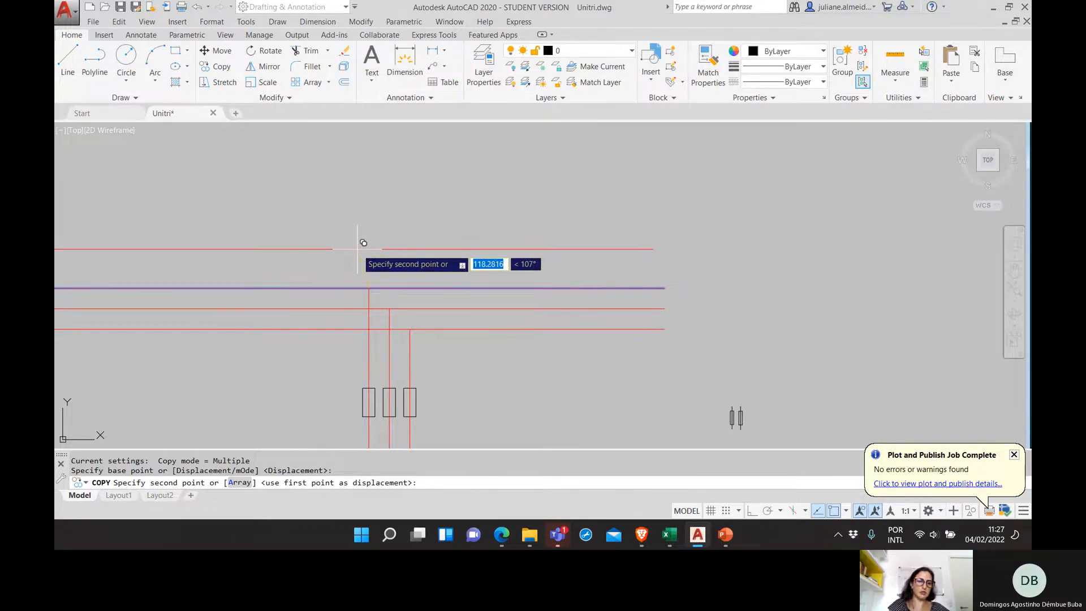
{"action": "type", "text": "@"}
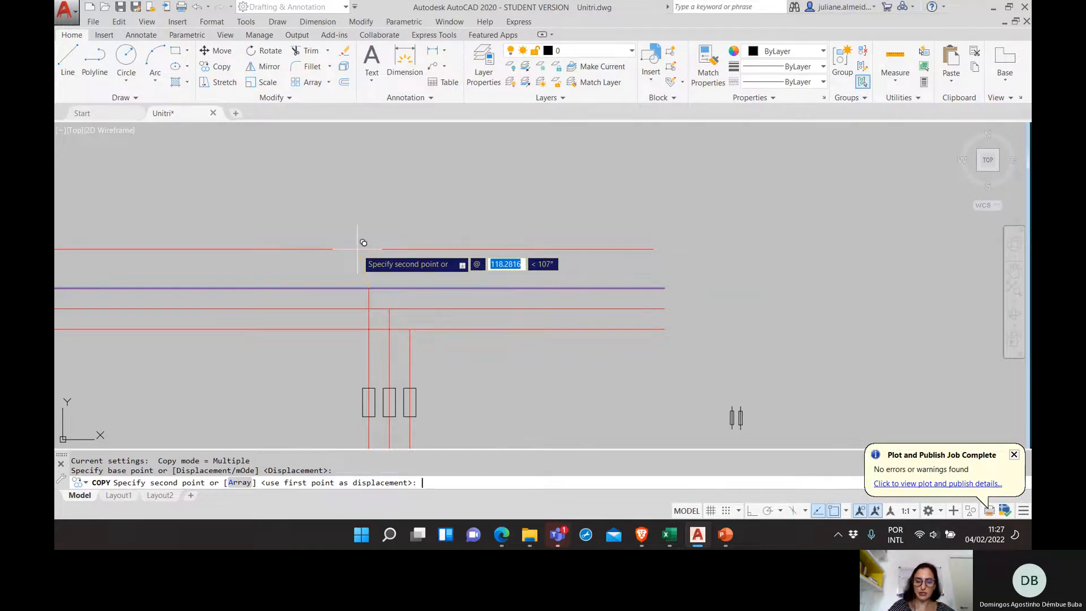
{"action": "type", "text": "0,"}
{"action": "type", "text": "60"}
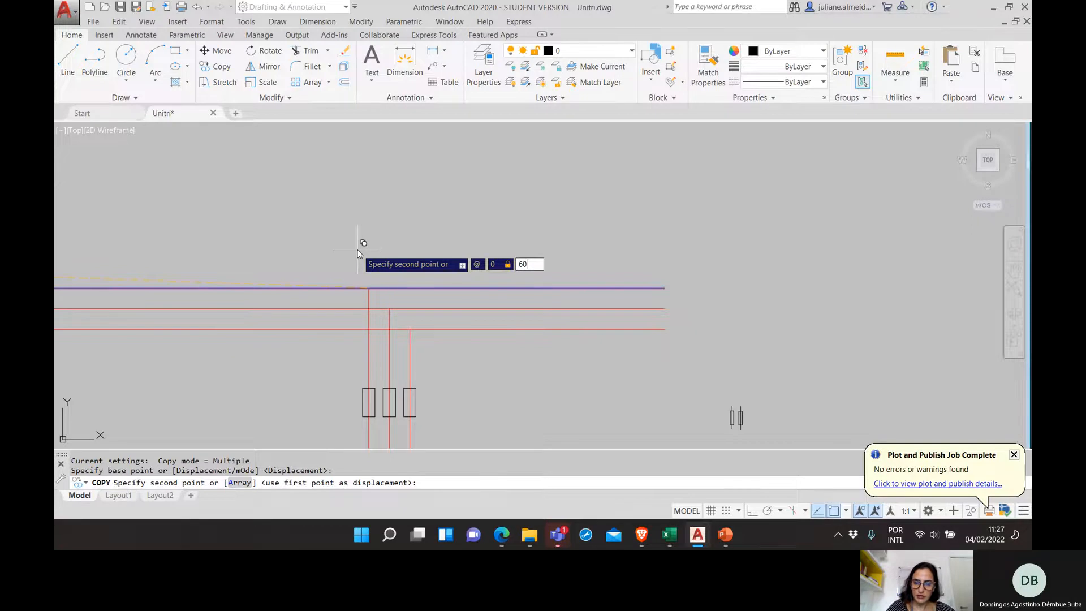
{"action": "key", "text": "Return"}
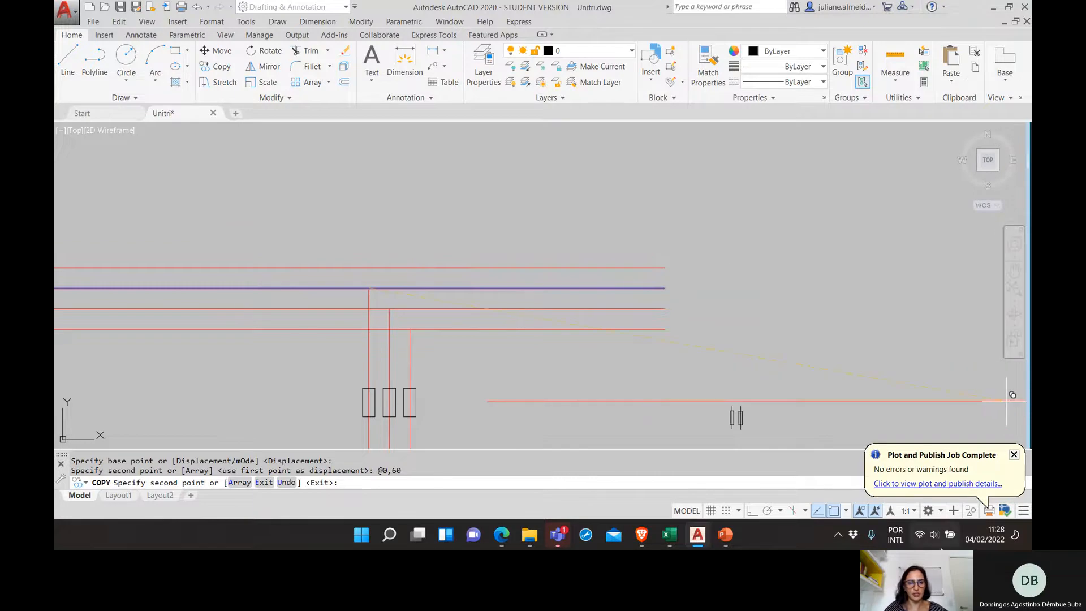
Place a second copy of the line at @0,120 from the same base point and finish the Copy command
{"action": "type", "text": "@"}
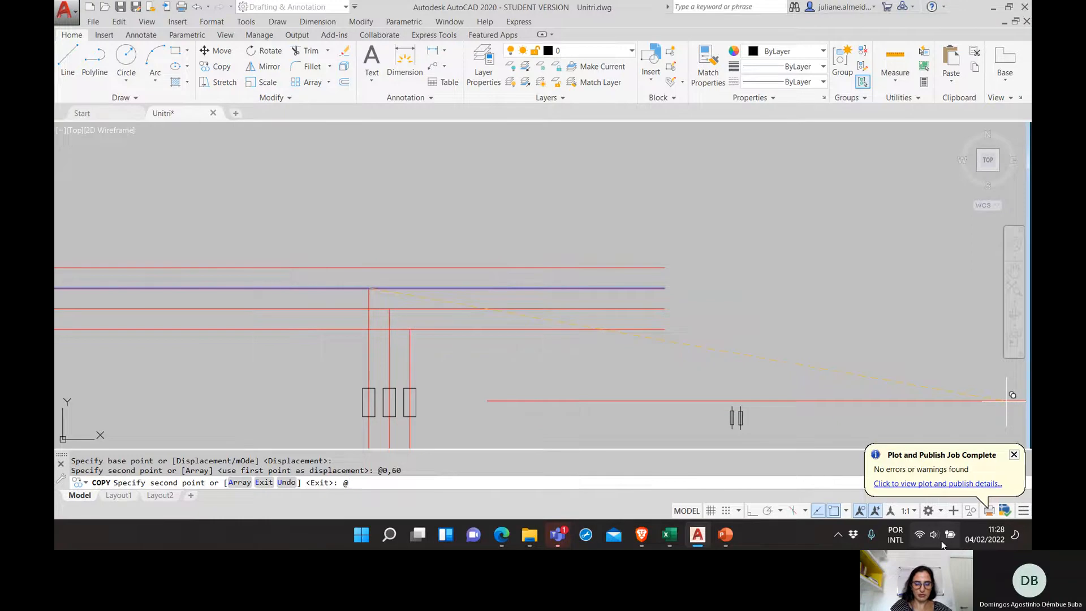
{"action": "type", "text": "0,"}
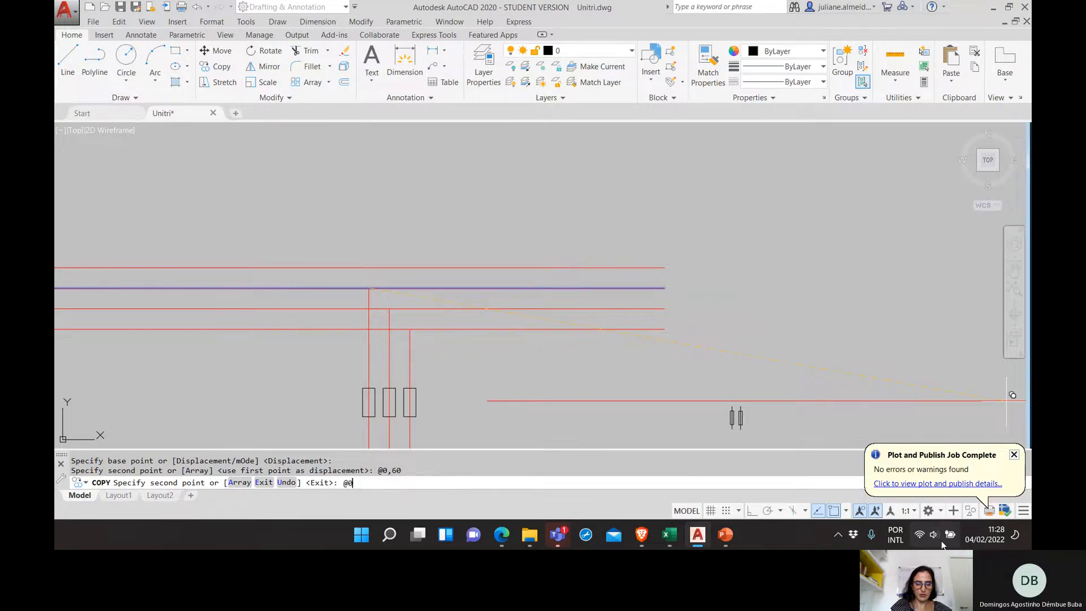
{"action": "type", "text": "120"}
{"action": "key", "text": "Return"}
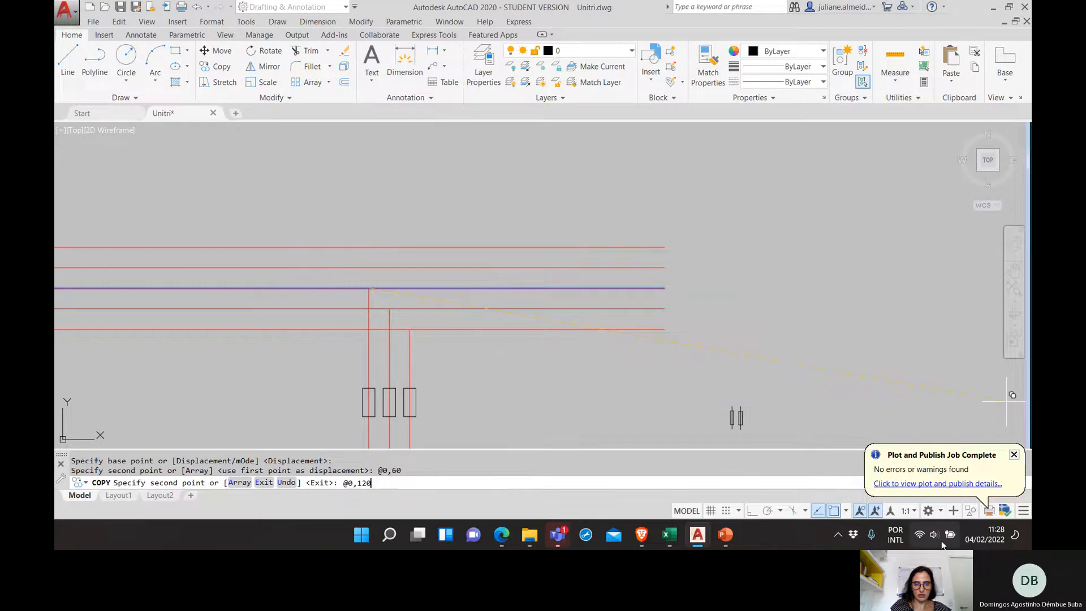
{"action": "key", "text": "Return"}
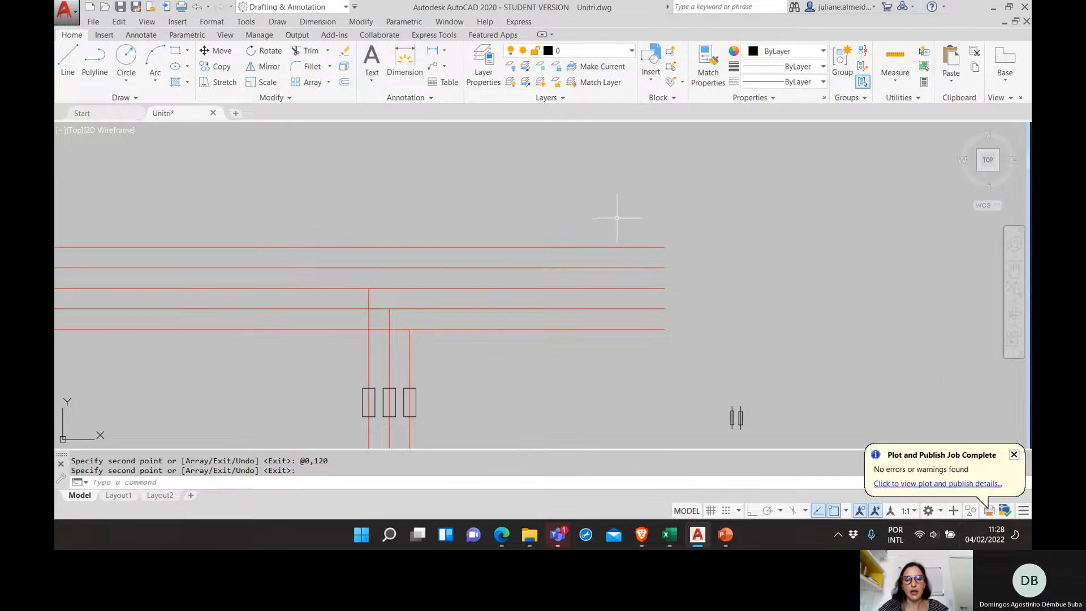
Assign the topmost horizontal line to the Terra layer and clear the selection
{"action": "left_click", "coordinate": [579, 255]}
{"action": "left_click", "coordinate": [573, 230]}
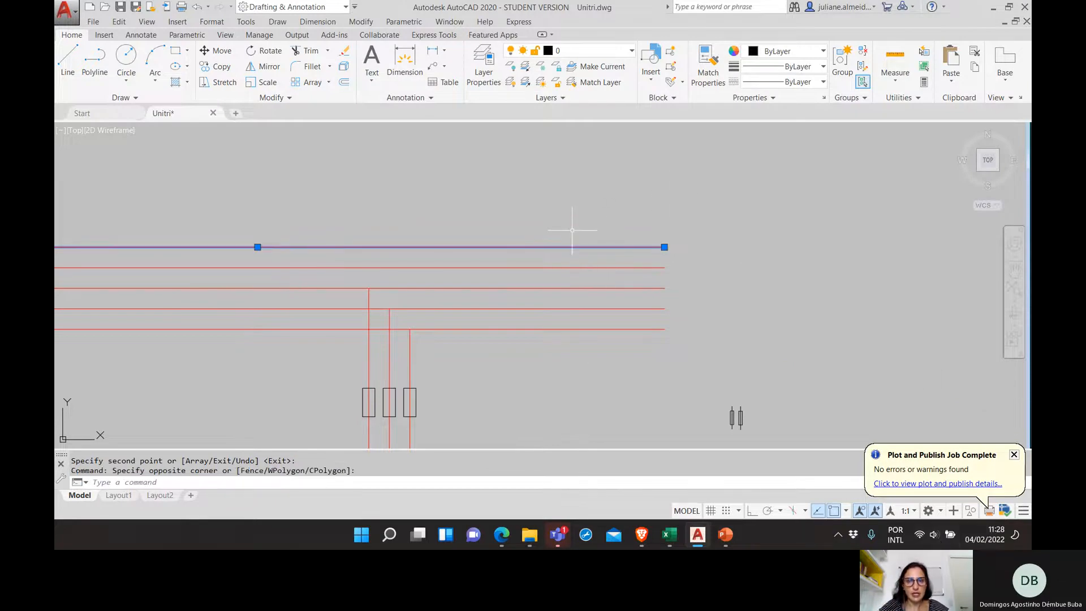
{"action": "left_click", "coordinate": [585, 52]}
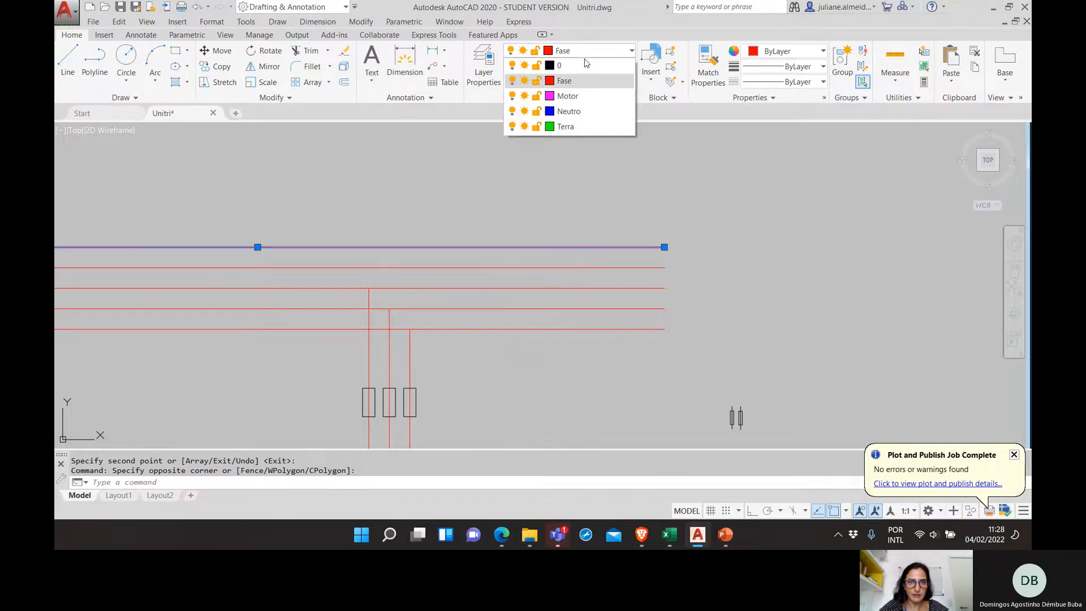
{"action": "left_click", "coordinate": [581, 128]}
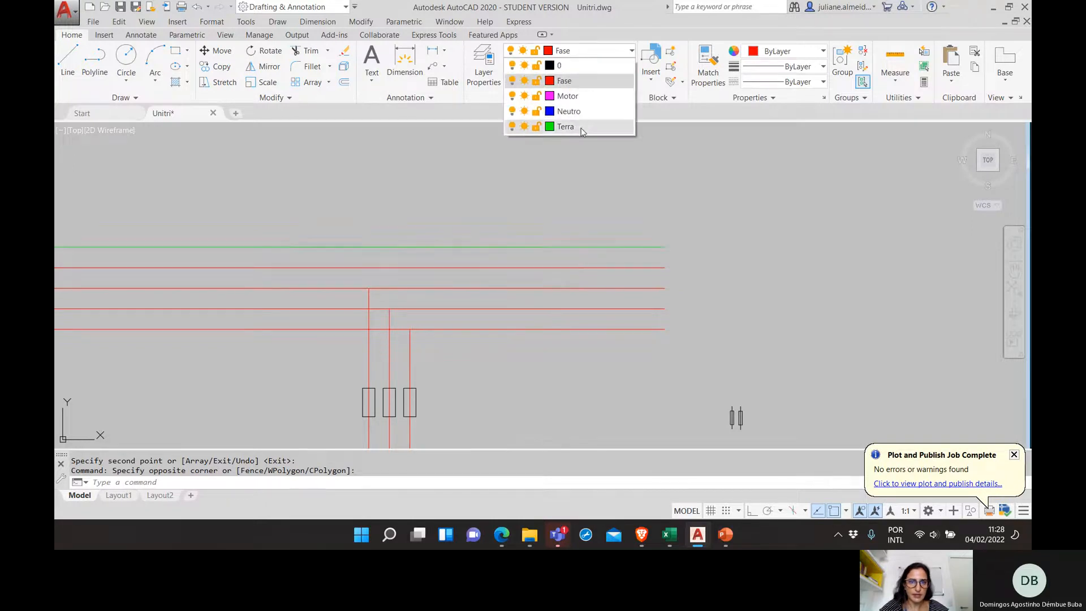
{"action": "left_click", "coordinate": [581, 128]}
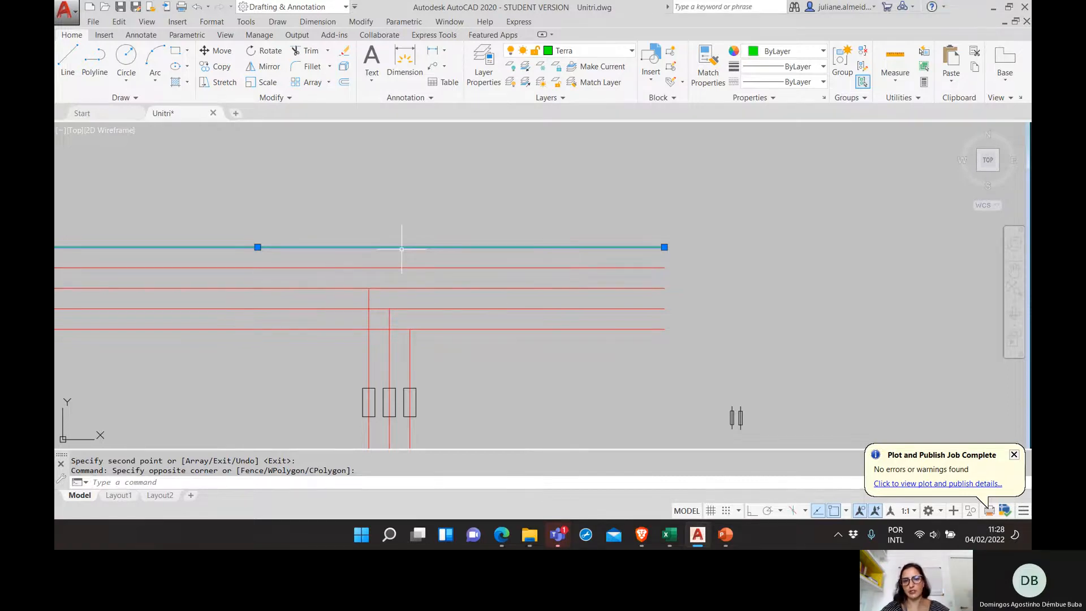
{"action": "key", "text": "Escape"}
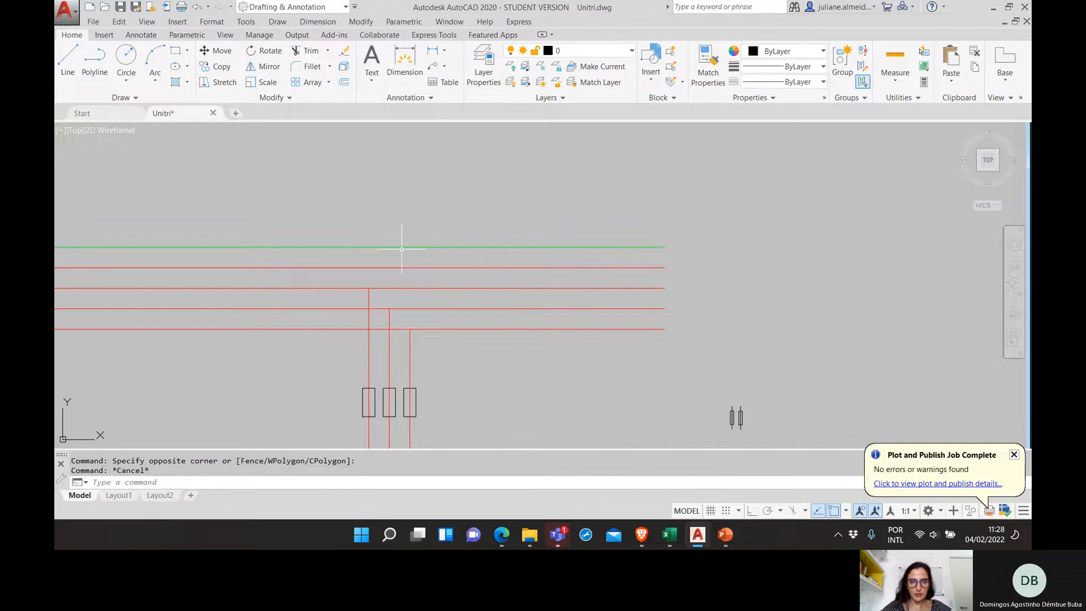
Assign the horizontal line directly below the green one to the Neutro layer and clear the selection
{"action": "left_click", "coordinate": [431, 295]}
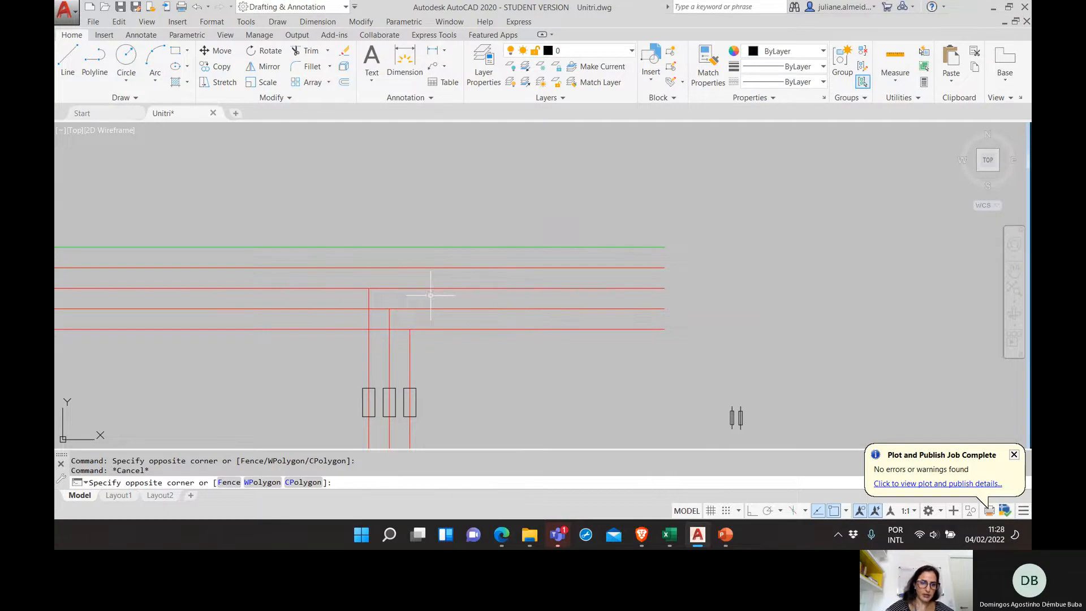
{"action": "left_click", "coordinate": [431, 294]}
{"action": "left_click", "coordinate": [429, 276]}
{"action": "left_click", "coordinate": [422, 265]}
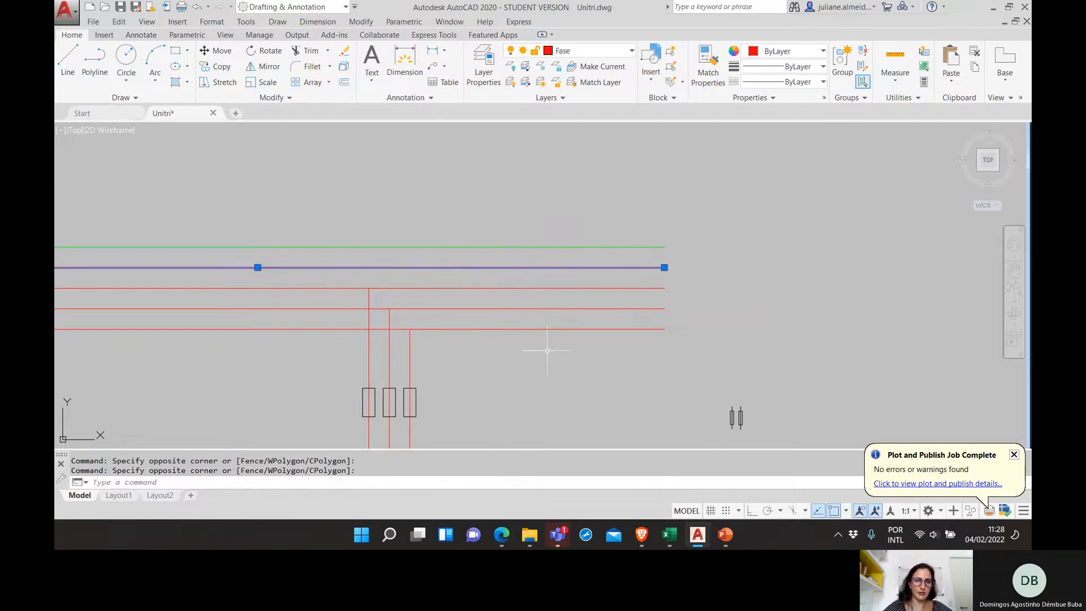
{"action": "left_click", "coordinate": [595, 52]}
{"action": "left_click", "coordinate": [583, 113]}
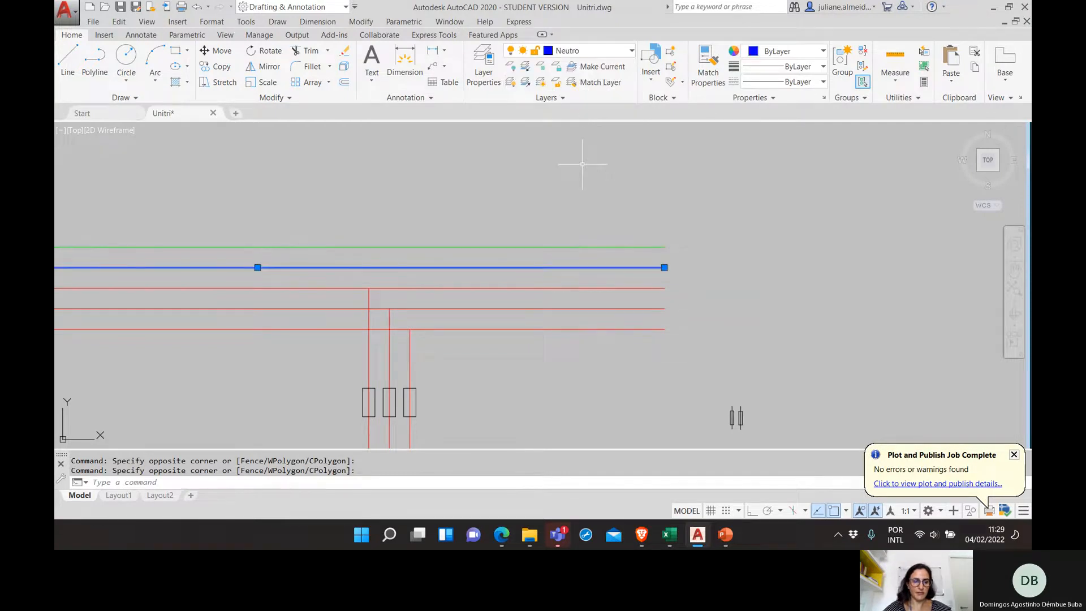
{"action": "key", "text": "Escape"}
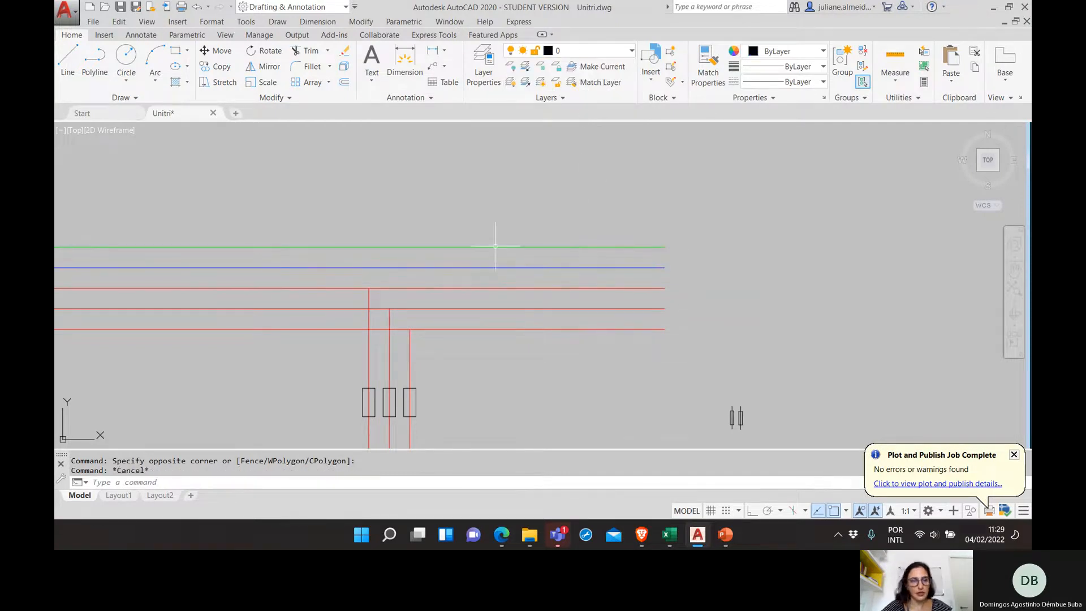
Inspect the green Terra line up close along with its layer, colour and lineweight properties
{"action": "scroll", "coordinate": [308, 209], "scroll_direction": "up", "scroll_amount": 5}
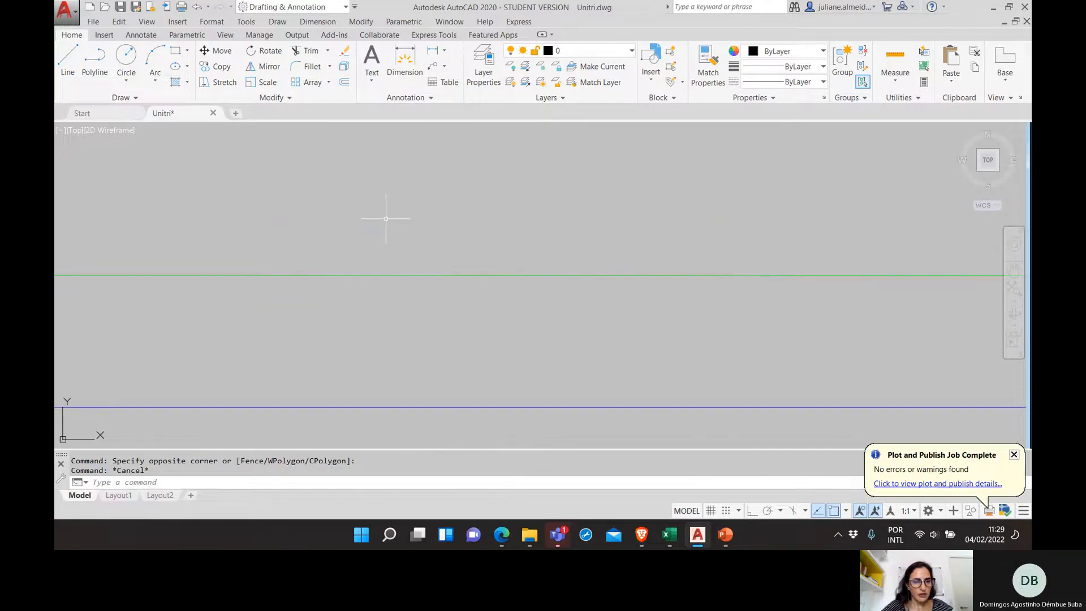
{"action": "scroll", "coordinate": [387, 217], "scroll_direction": "down", "scroll_amount": 2}
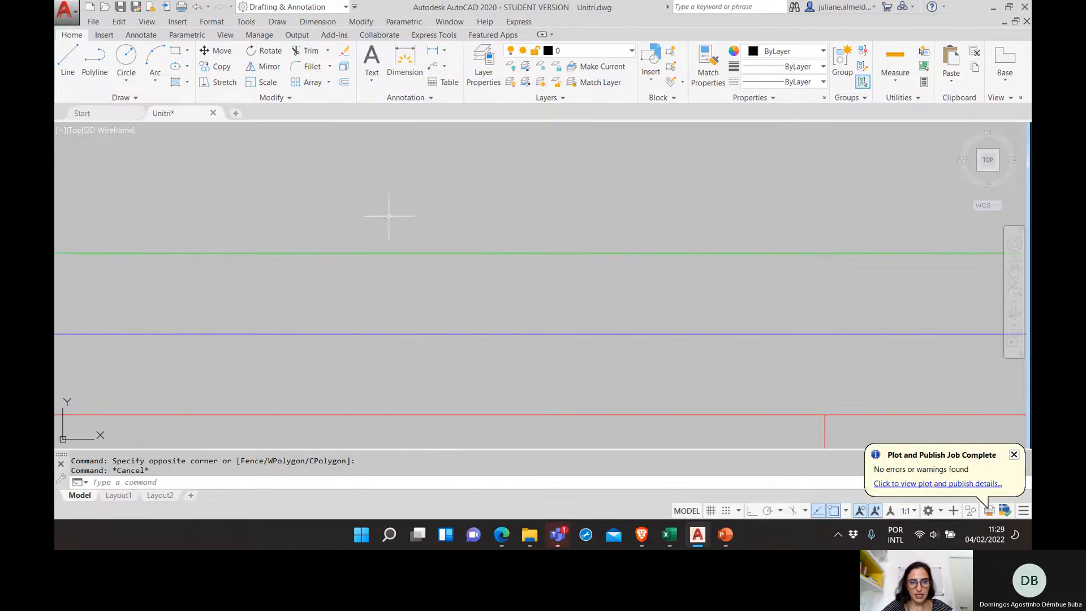
{"action": "middle_click_drag", "start_coordinate": [552, 219], "coordinate": [358, 240]}
{"action": "middle_click_drag", "start_coordinate": [480, 259], "coordinate": [304, 254]}
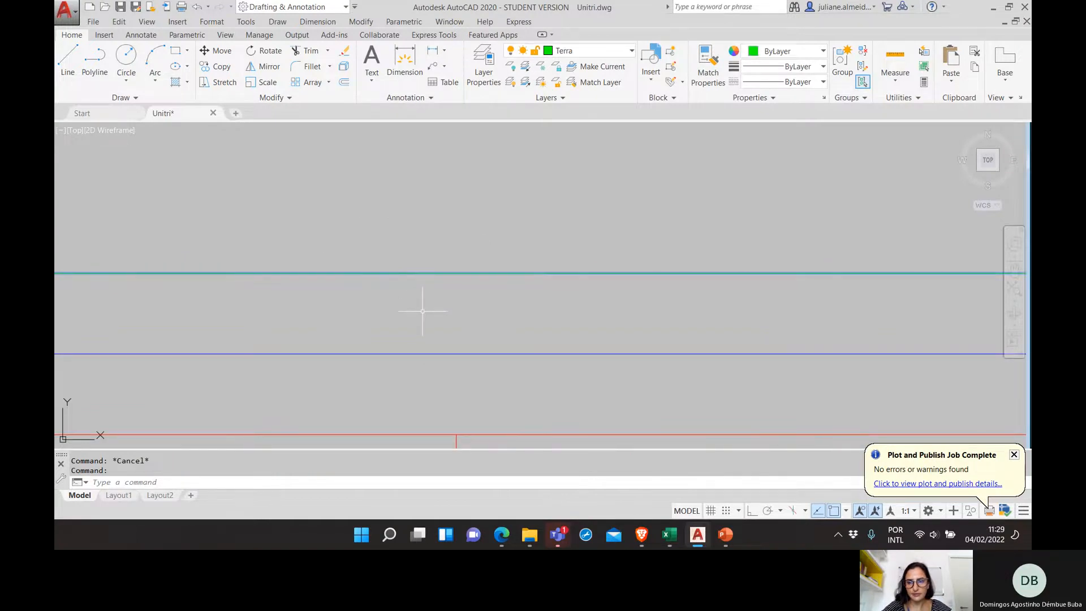
{"action": "scroll", "coordinate": [425, 307], "scroll_direction": "up", "scroll_amount": 4}
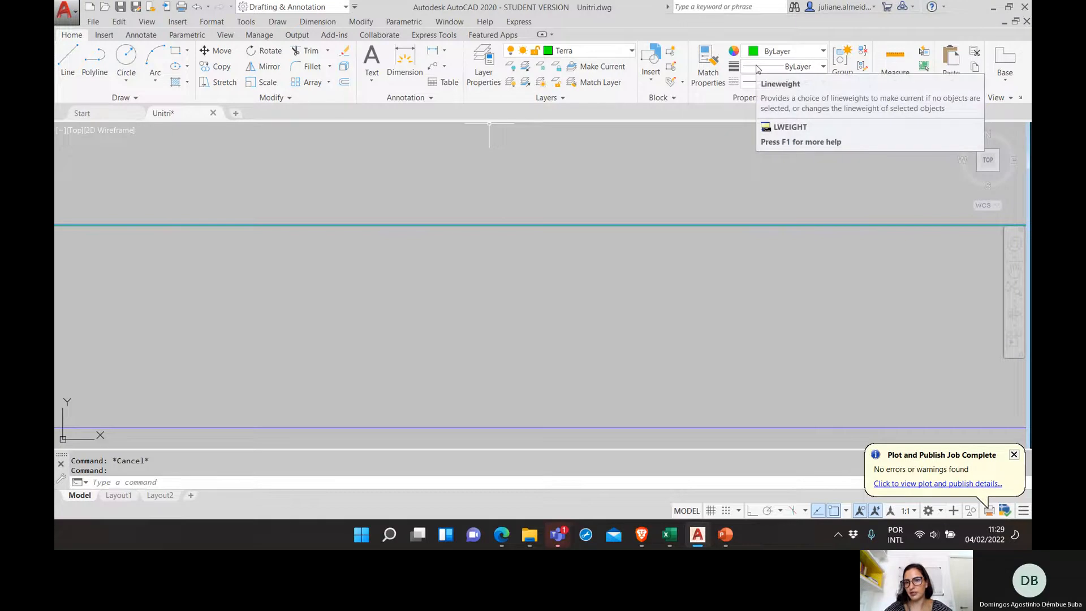
{"action": "key", "text": "Escape"}
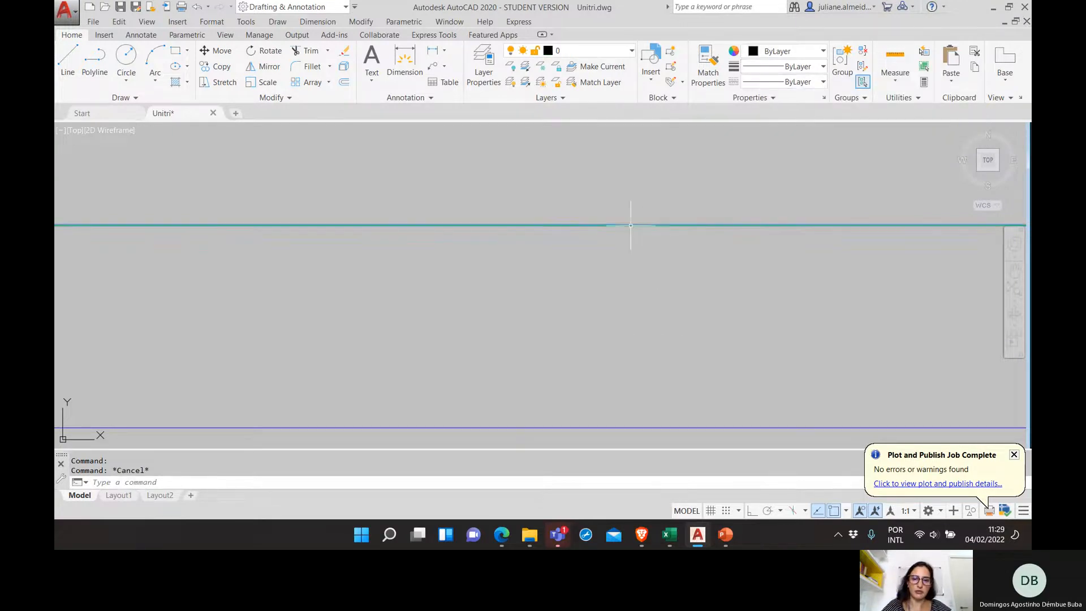
{"action": "left_click", "coordinate": [645, 226]}
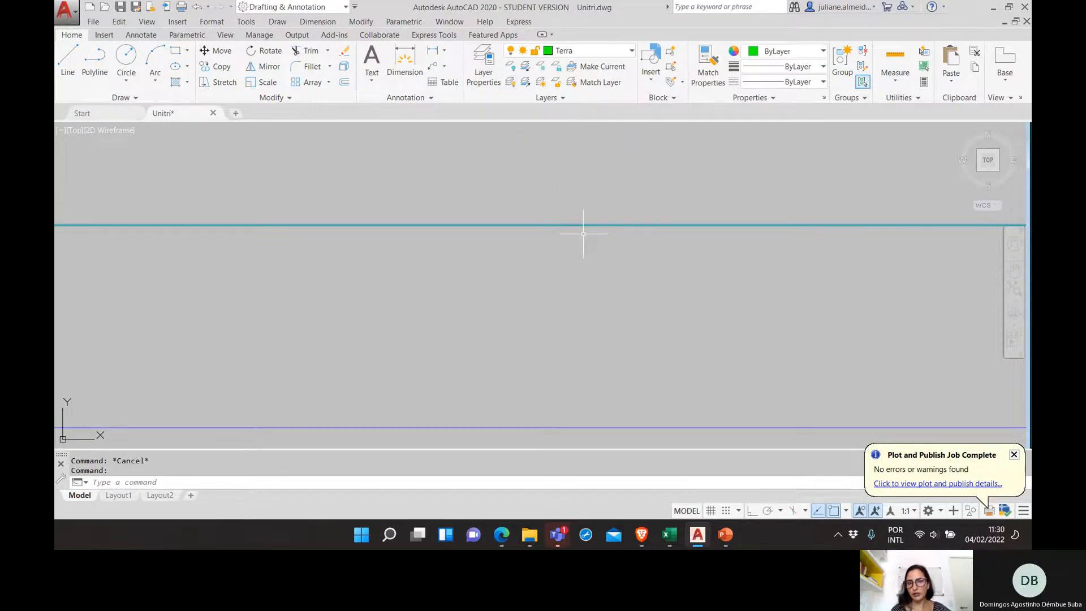
{"action": "left_click", "coordinate": [485, 67]}
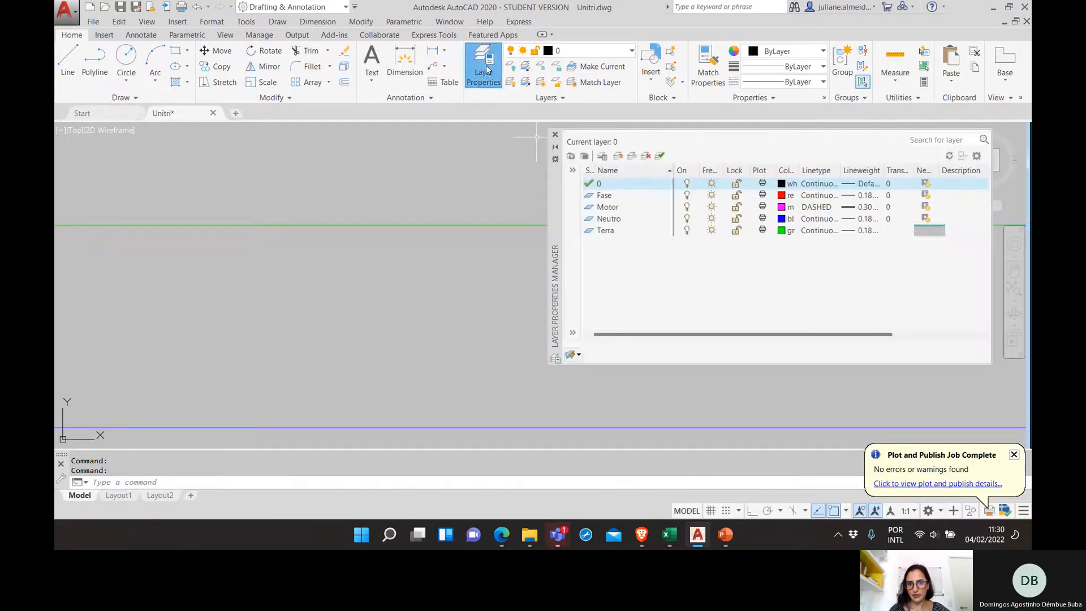
{"action": "left_click", "coordinate": [821, 231]}
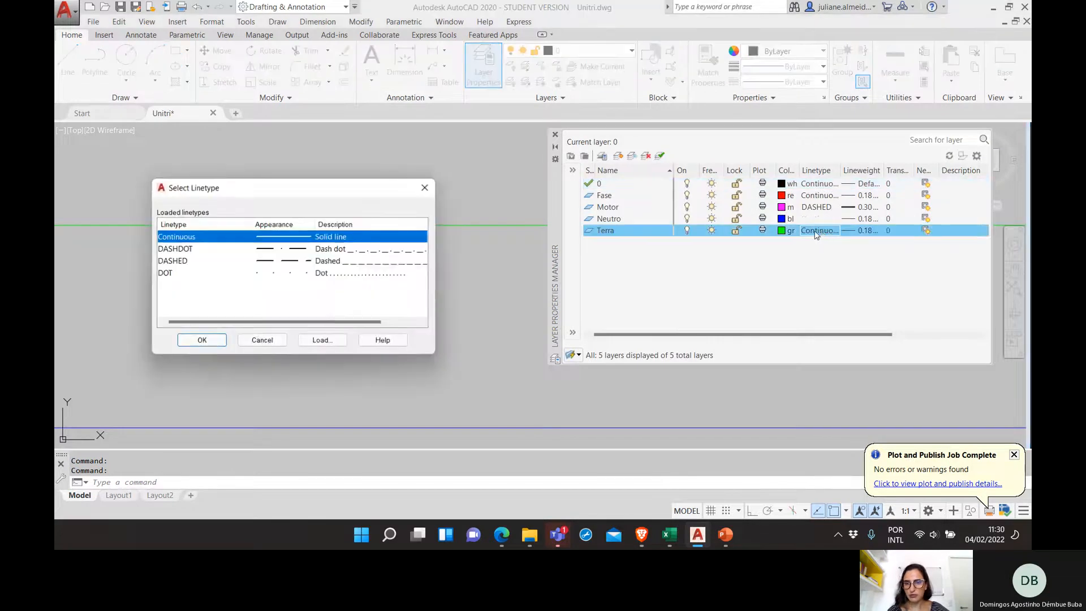
{"action": "left_click", "coordinate": [262, 341]}
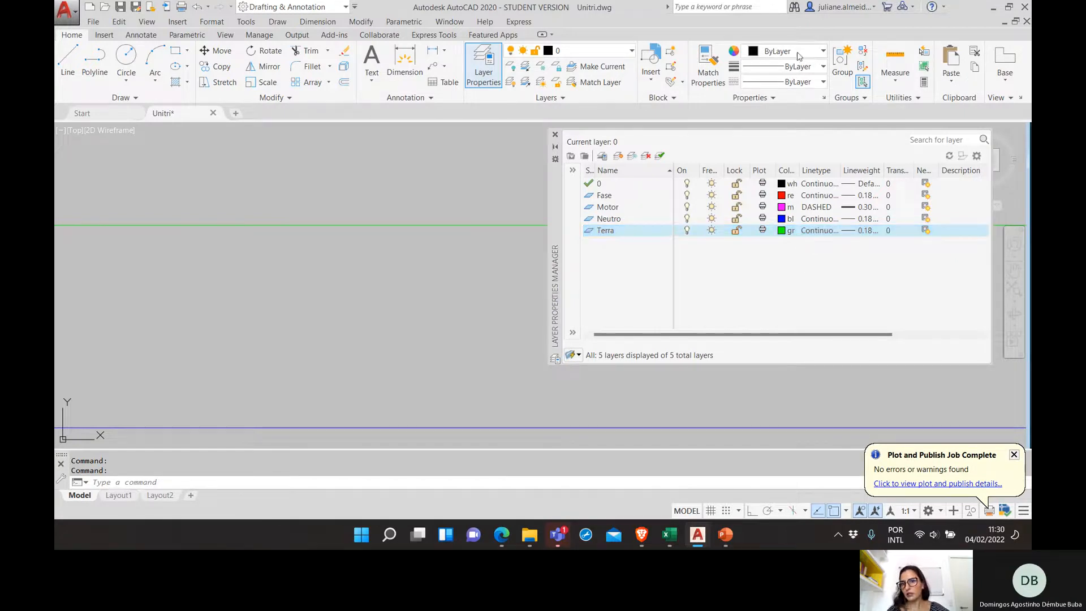
Select the green Terra line and reload the DASHED linetype from acadiso.lin while choosing a linetype for the Terra layer
{"action": "left_click", "coordinate": [458, 225]}
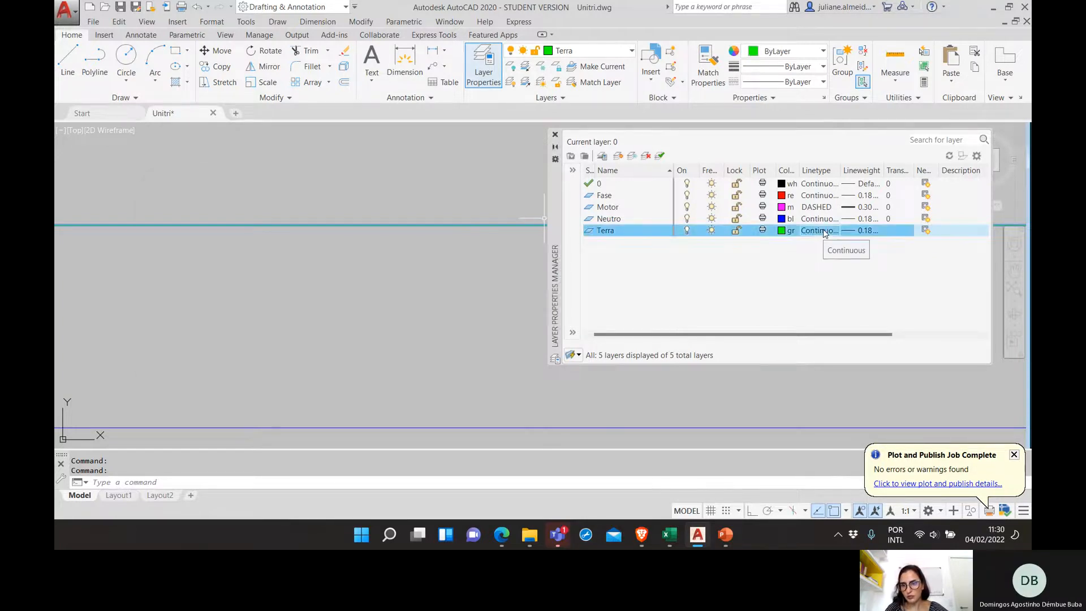
{"action": "left_click", "coordinate": [820, 230]}
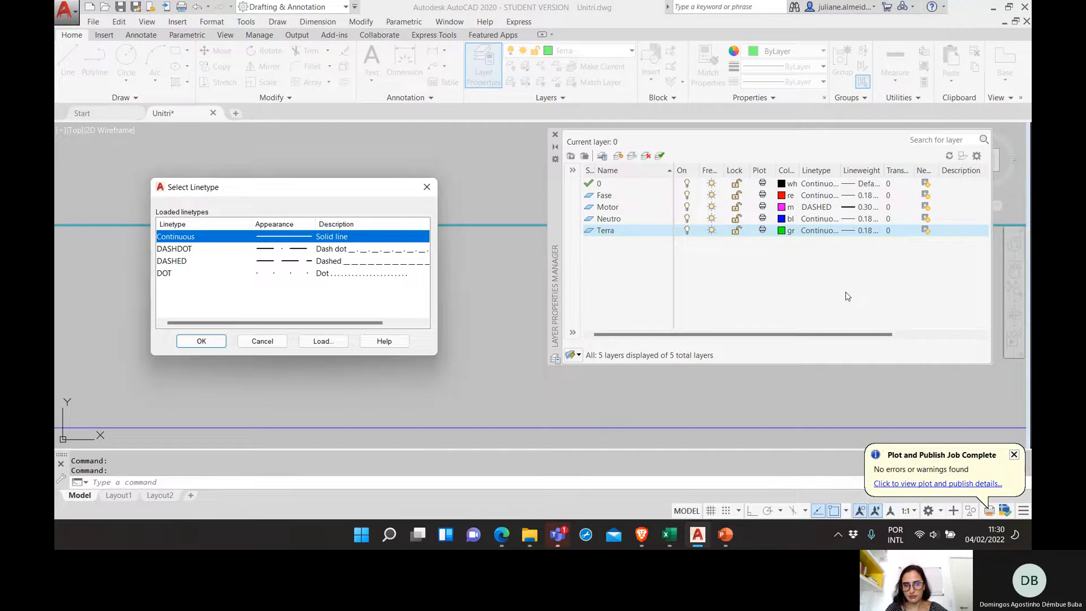
{"action": "left_click", "coordinate": [181, 261]}
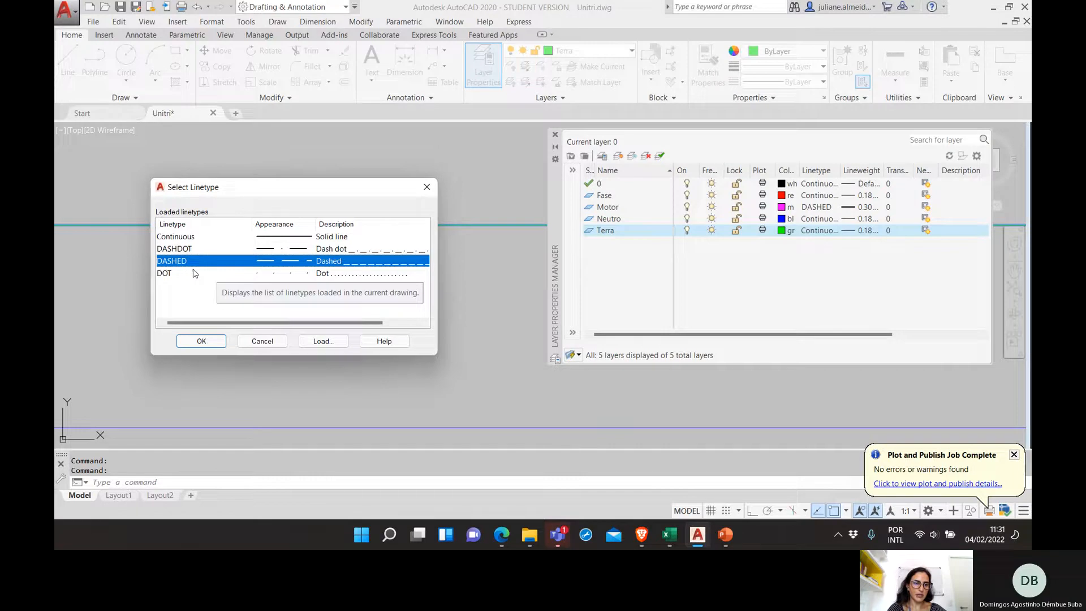
{"action": "left_click", "coordinate": [211, 308]}
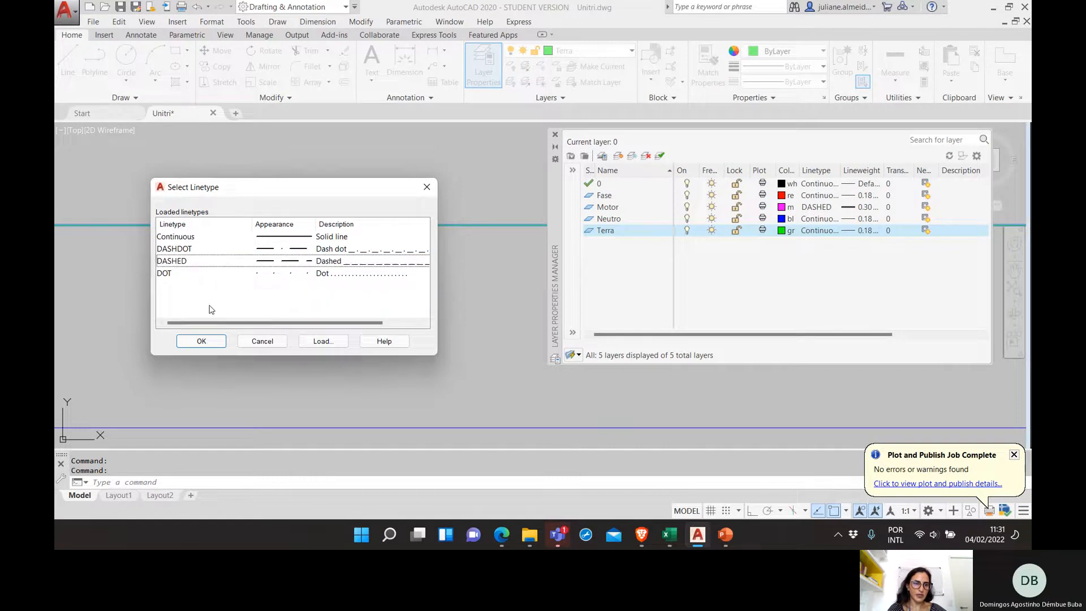
{"action": "left_click", "coordinate": [325, 342]}
{"action": "scroll", "coordinate": [339, 142], "scroll_direction": "down", "scroll_amount": 7}
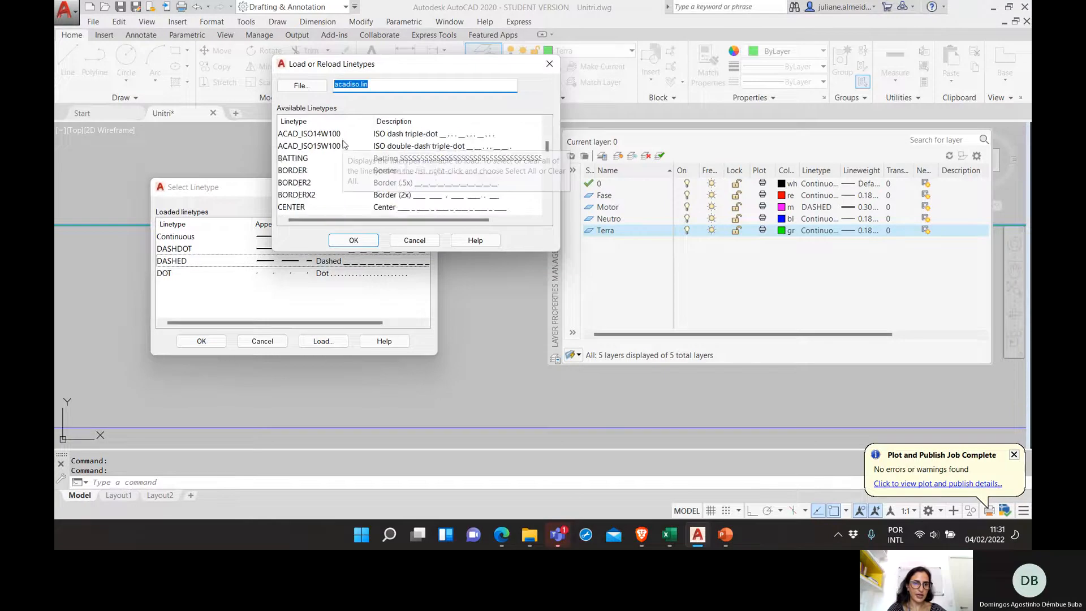
{"action": "left_click", "coordinate": [308, 171]}
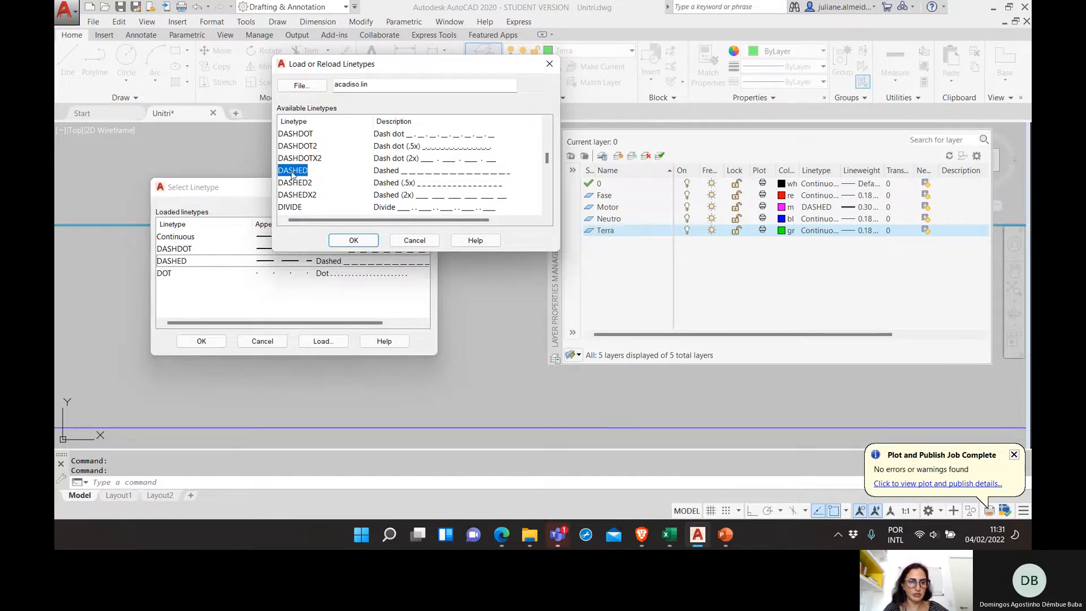
{"action": "left_click", "coordinate": [341, 243]}
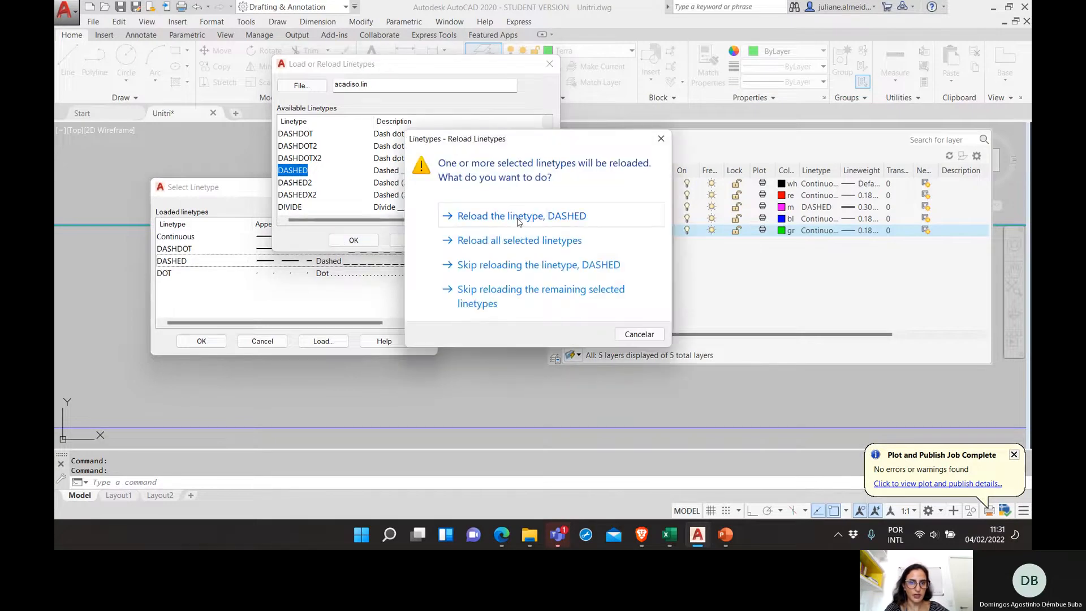
{"action": "left_click", "coordinate": [517, 217]}
Assign the DASHED linetype to the Terra layer and close the layer manager
{"action": "left_click", "coordinate": [192, 263]}
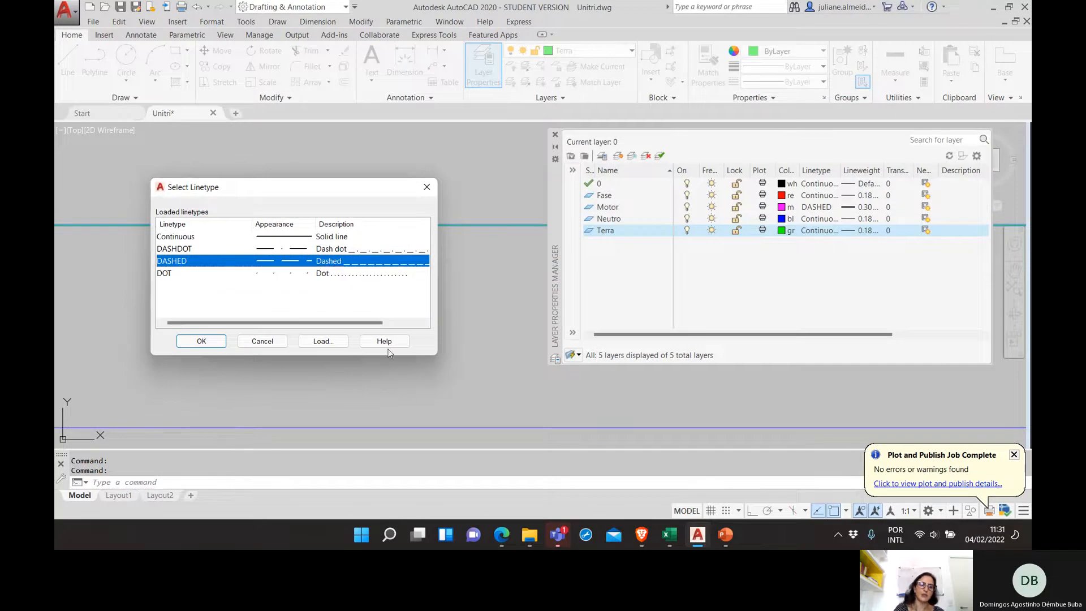
{"action": "left_click", "coordinate": [188, 343]}
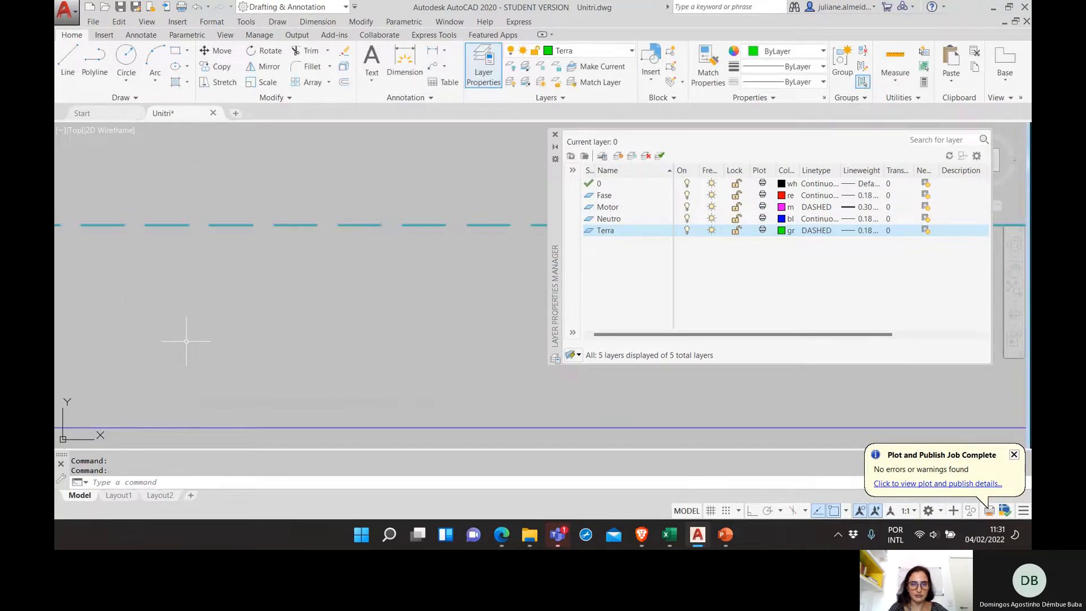
{"action": "left_click", "coordinate": [556, 136]}
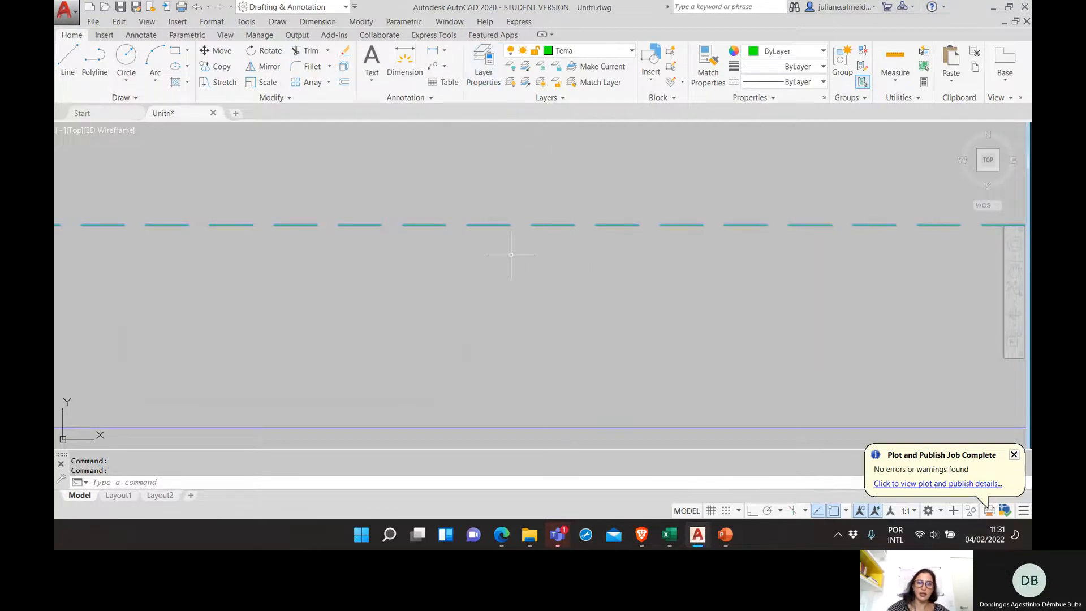
Set the Terra layer's linetype to Continuous, close the layer manager and clear the line selection
{"action": "left_click", "coordinate": [484, 67]}
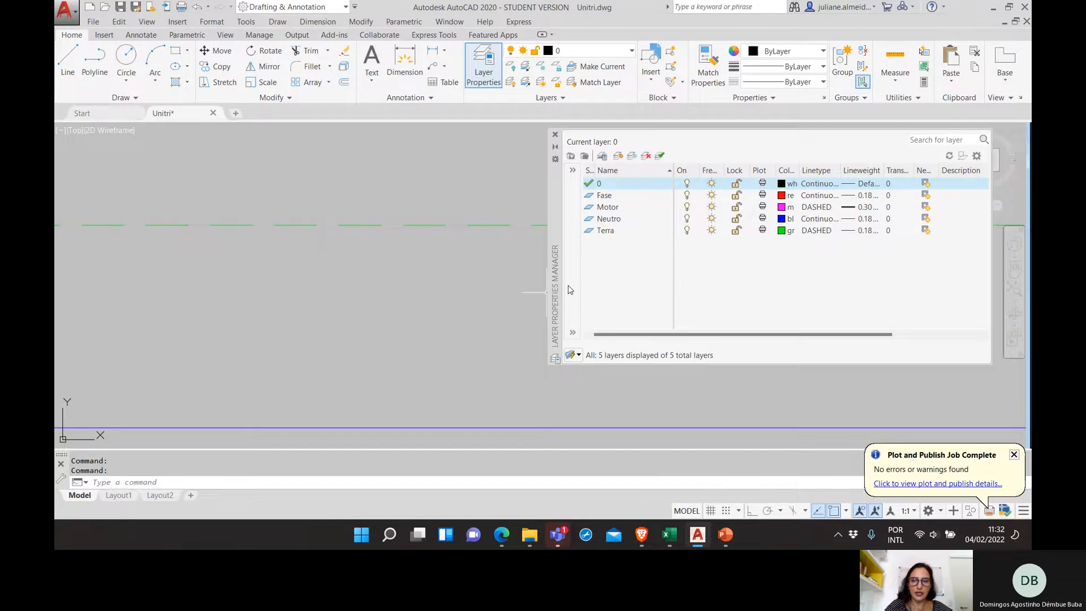
{"action": "left_click", "coordinate": [818, 232]}
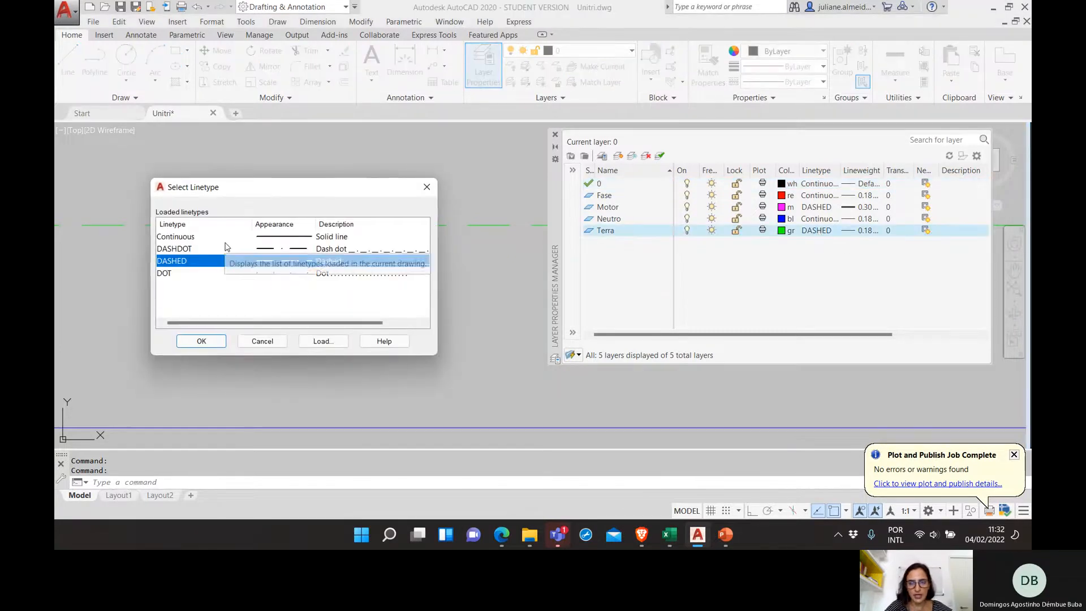
{"action": "left_click", "coordinate": [214, 239]}
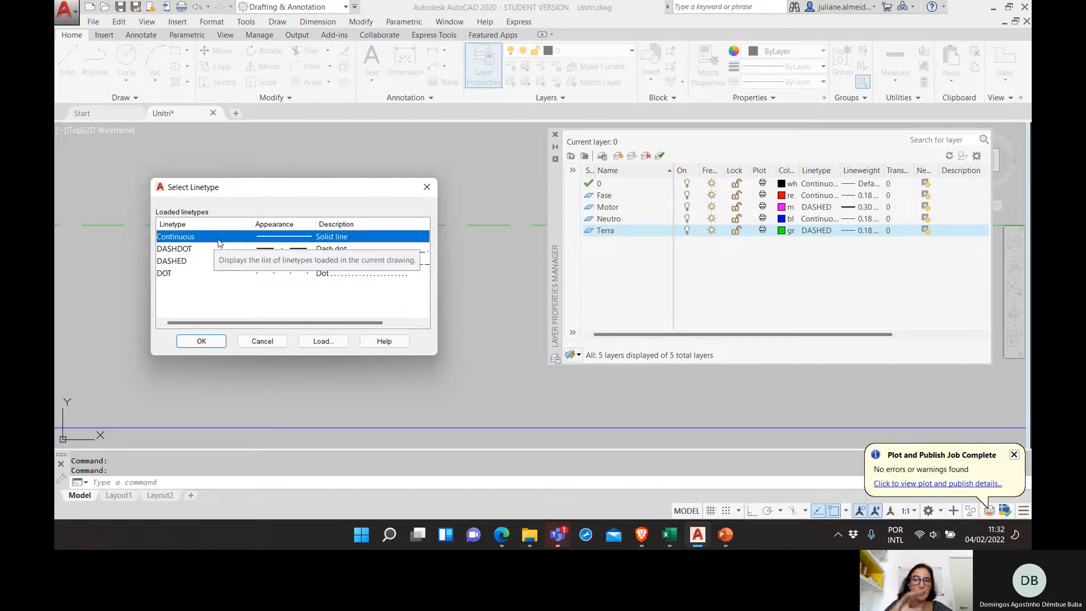
{"action": "left_click", "coordinate": [201, 341]}
{"action": "left_click", "coordinate": [246, 225]}
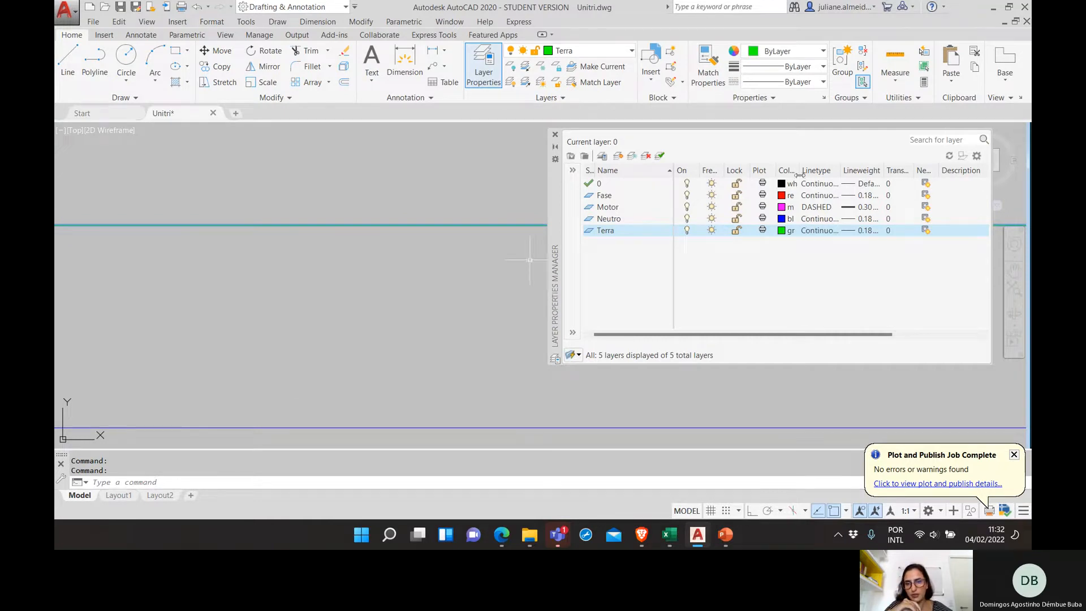
{"action": "left_click", "coordinate": [555, 135]}
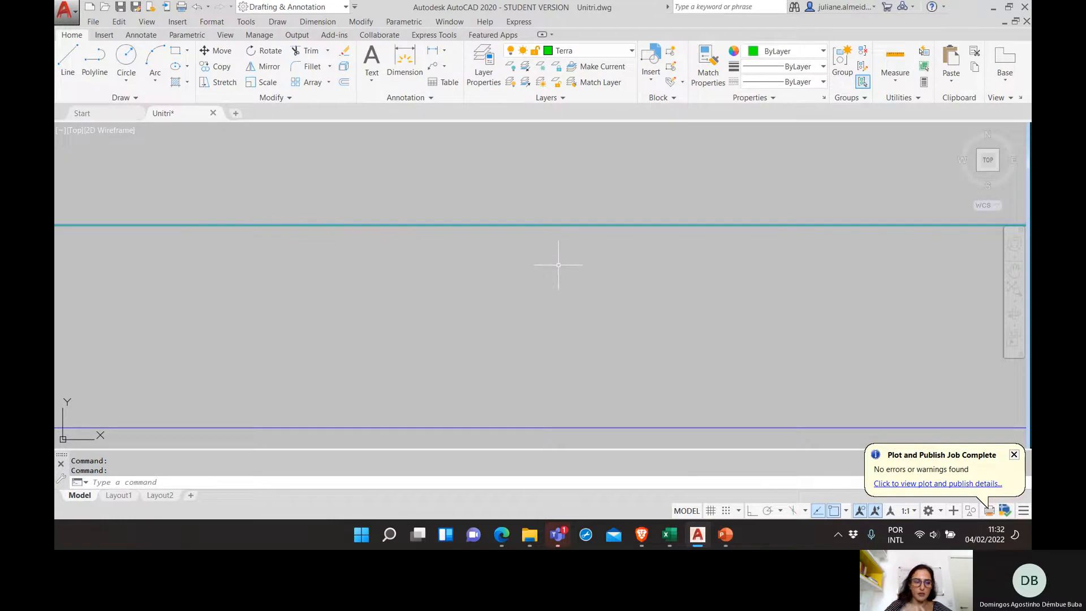
{"action": "key", "text": "Escape"}
Override the linetype of only the topmost green Terra line with DASHED and clear the selection
{"action": "scroll", "coordinate": [562, 259], "scroll_direction": "down", "scroll_amount": 5}
{"action": "scroll", "coordinate": [563, 259], "scroll_direction": "down", "scroll_amount": 4}
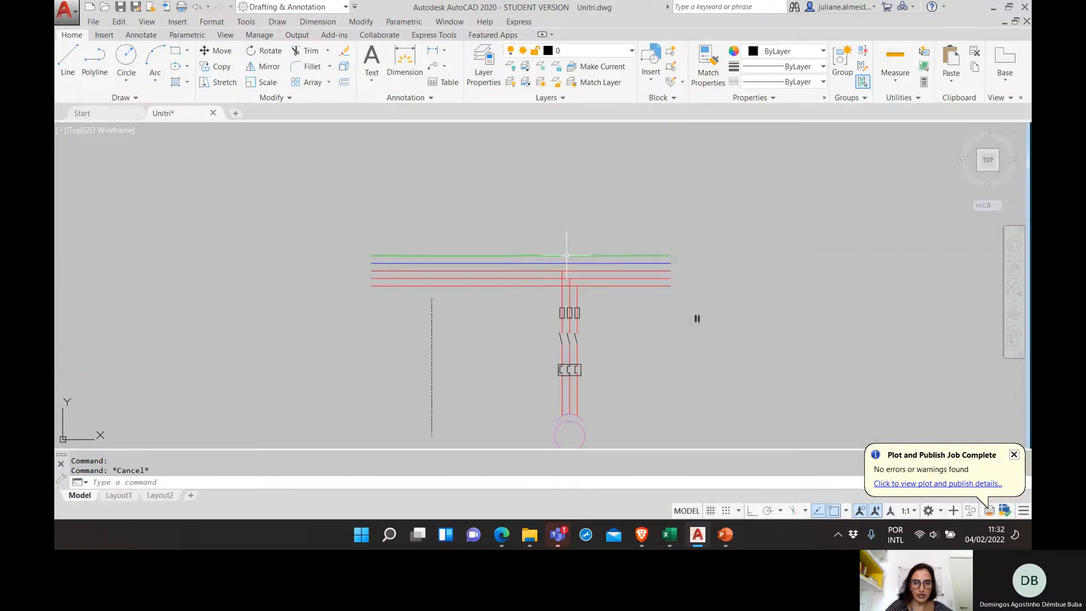
{"action": "left_click", "coordinate": [565, 256]}
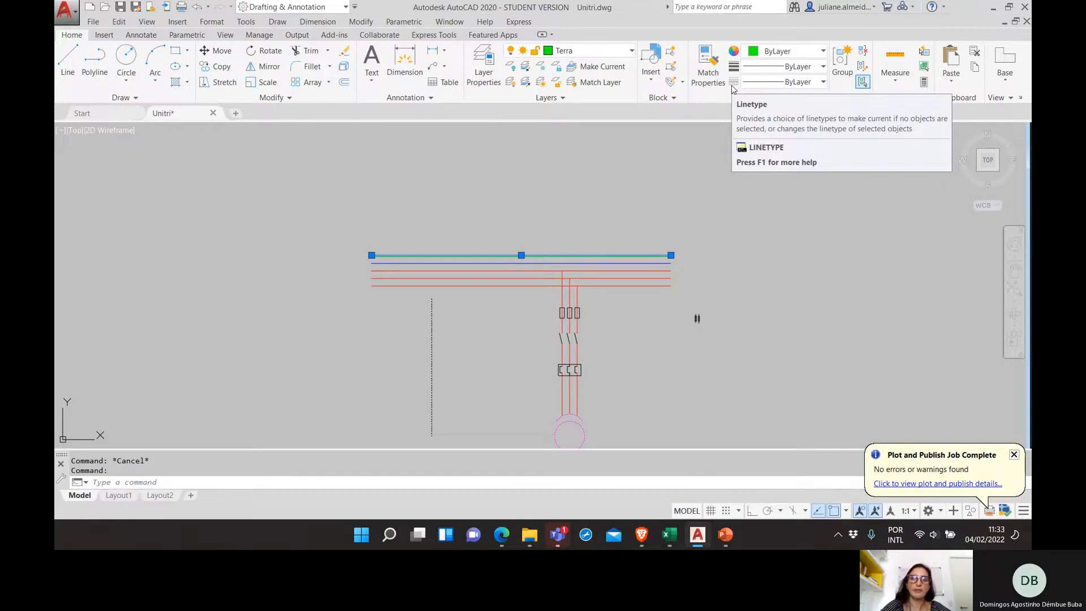
{"action": "left_click", "coordinate": [757, 82]}
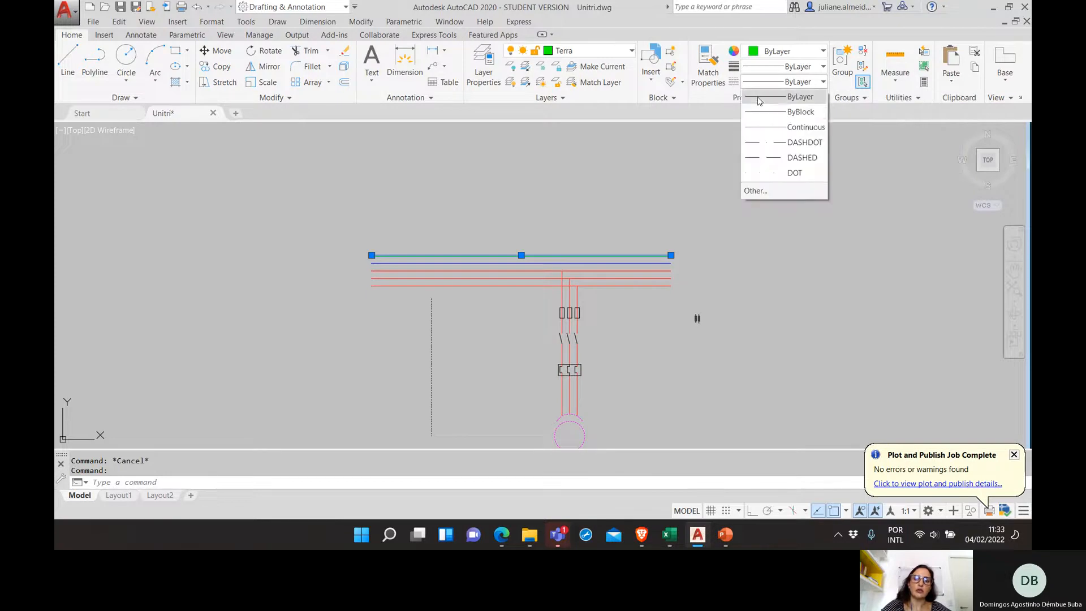
{"action": "left_click", "coordinate": [762, 159]}
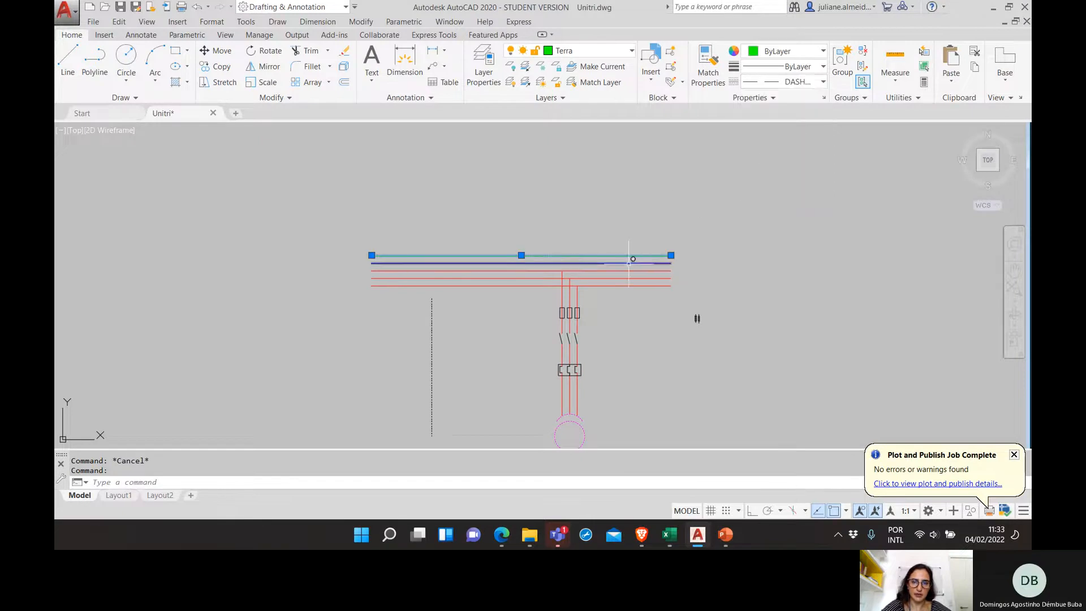
{"action": "scroll", "coordinate": [633, 263], "scroll_direction": "up", "scroll_amount": 8}
{"action": "scroll", "coordinate": [639, 226], "scroll_direction": "down", "scroll_amount": 4}
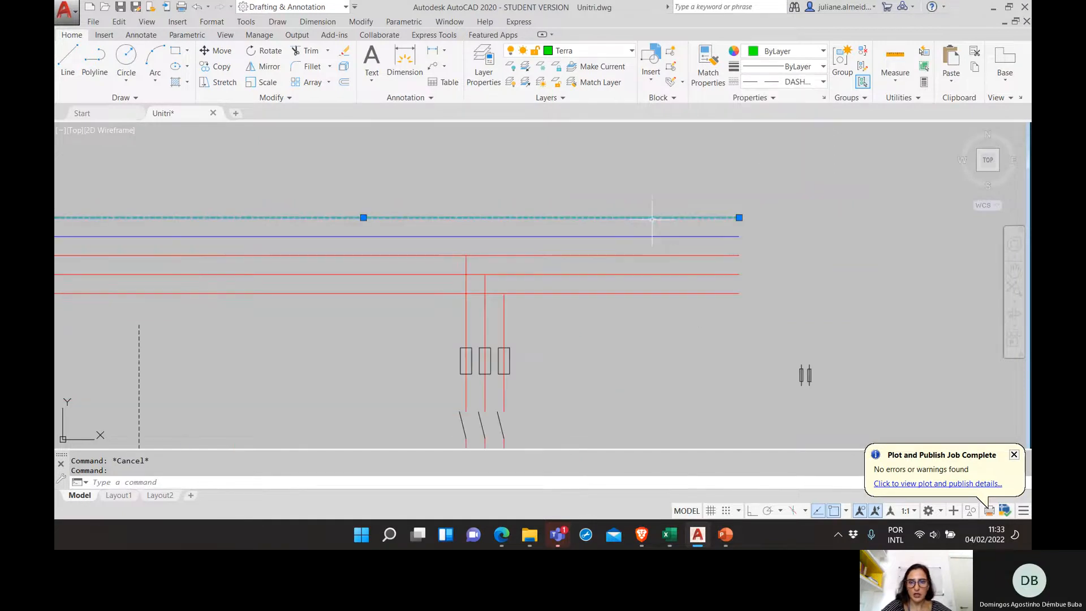
{"action": "mouse_move", "coordinate": [668, 225]}
{"action": "middle_mouse_down"}
{"action": "mouse_move", "coordinate": [756, 203]}
{"action": "mouse_move", "coordinate": [758, 191]}
{"action": "middle_mouse_up"}
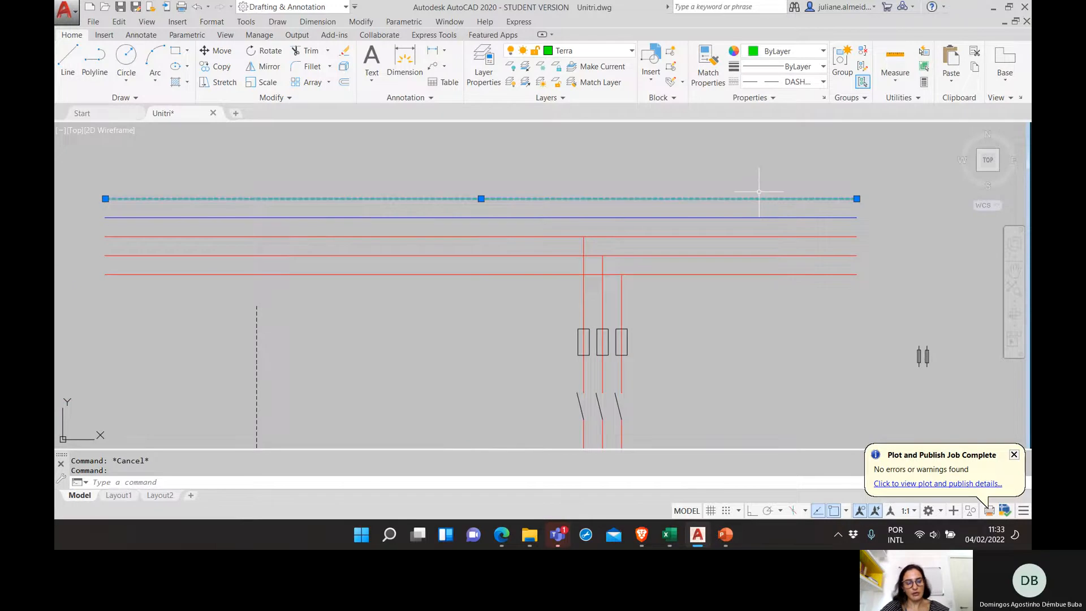
{"action": "key", "text": "Escape"}
Change the Terra layer's colour to a darker green from the index colours and close the layer manager
{"action": "scroll", "coordinate": [358, 190], "scroll_direction": "up", "scroll_amount": 6}
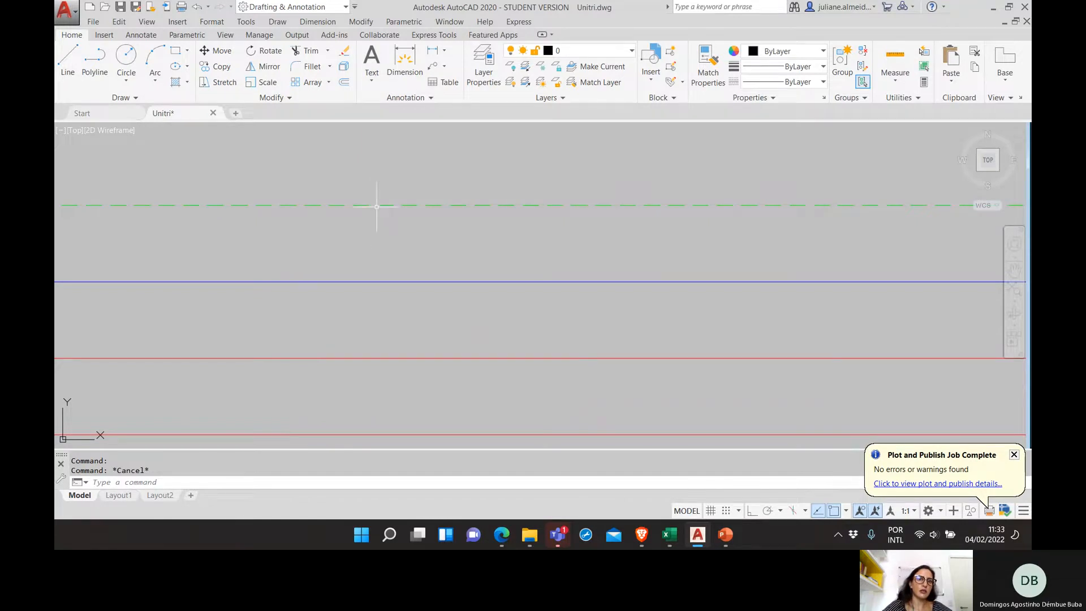
{"action": "left_click", "coordinate": [483, 65]}
{"action": "left_click", "coordinate": [782, 230]}
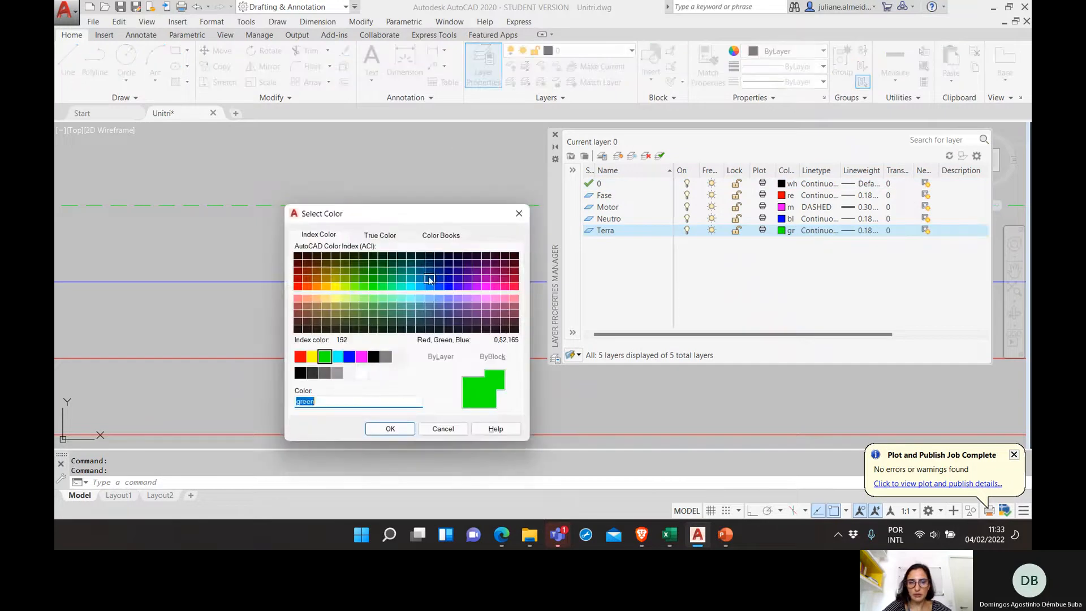
{"action": "left_click", "coordinate": [380, 271]}
{"action": "left_click", "coordinate": [375, 428]}
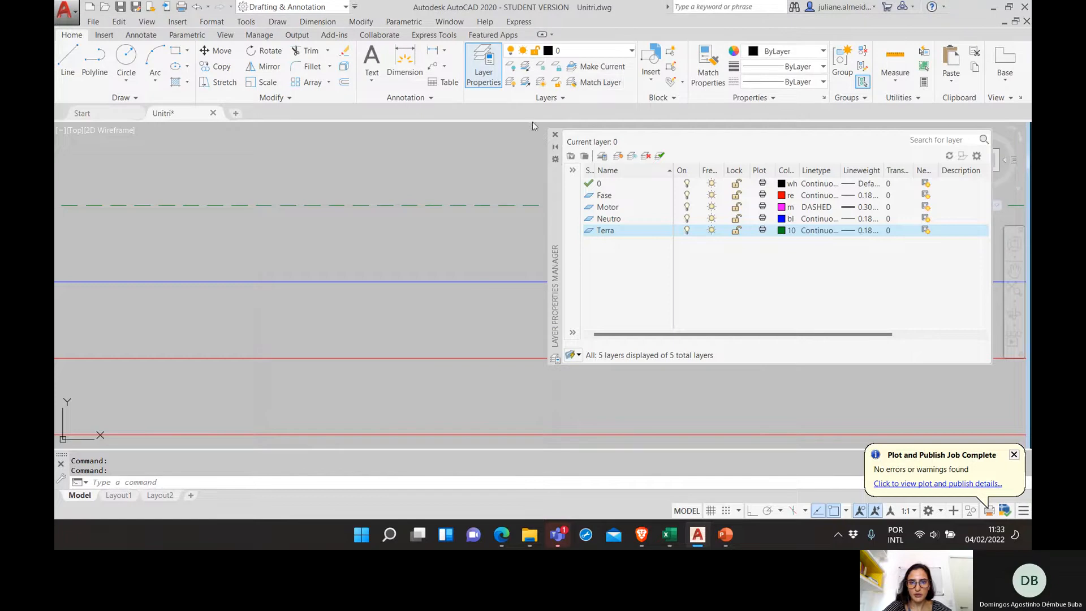
{"action": "left_click", "coordinate": [554, 134]}
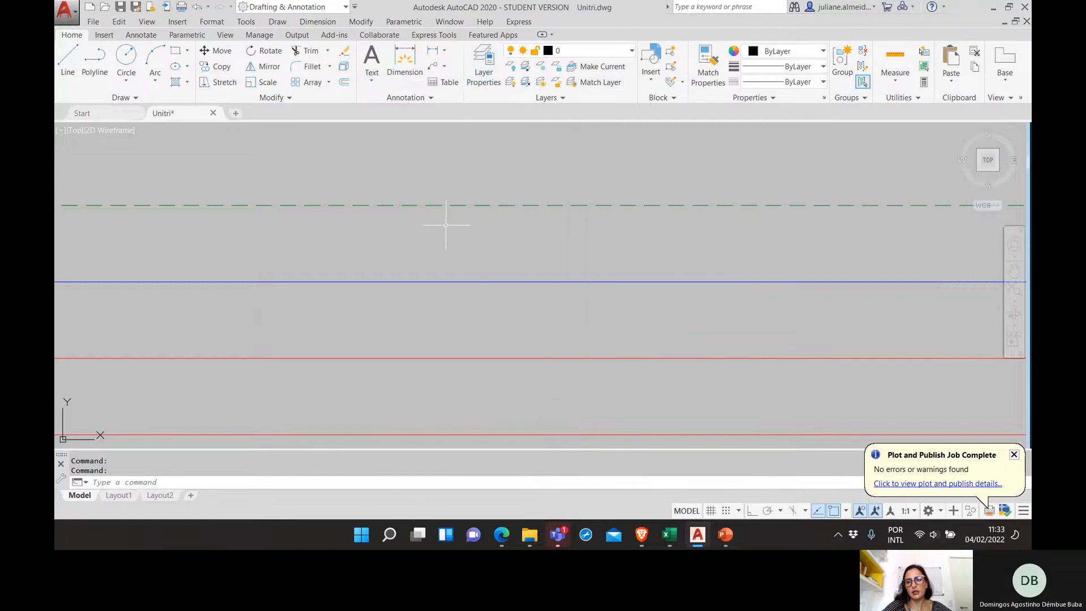
Set the linetype scale of the dashed Terra line to 10 in its object properties
{"action": "left_click", "coordinate": [459, 206]}
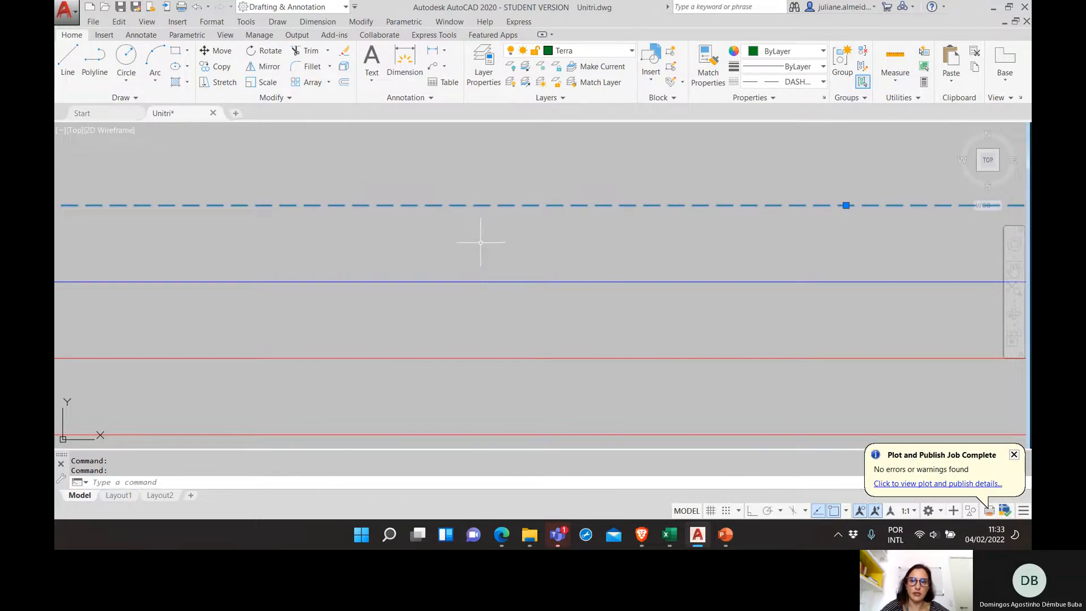
{"action": "right_click", "coordinate": [474, 205]}
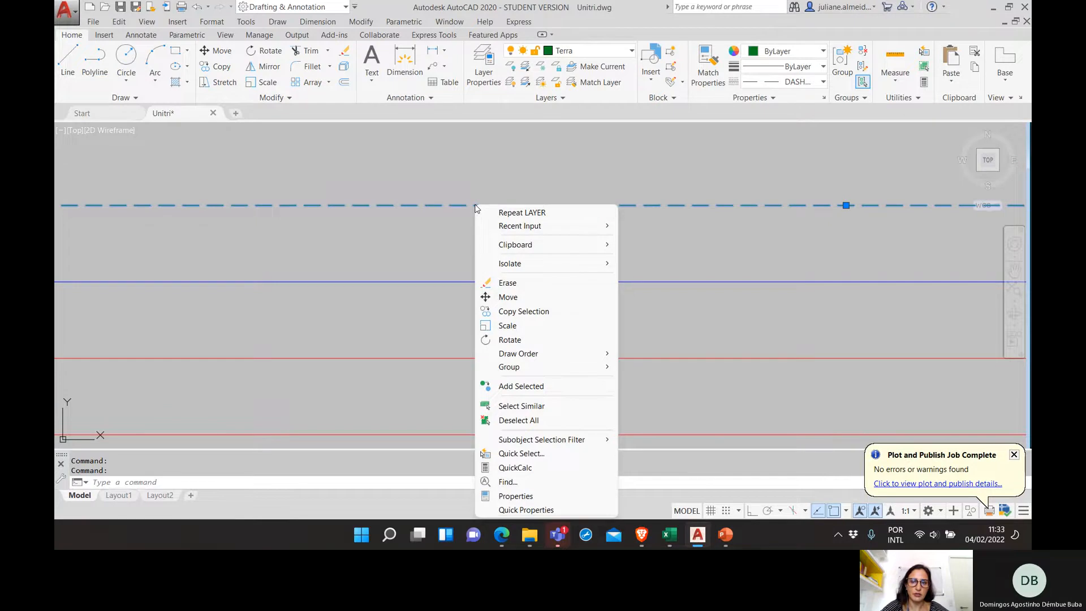
{"action": "left_click", "coordinate": [551, 499]}
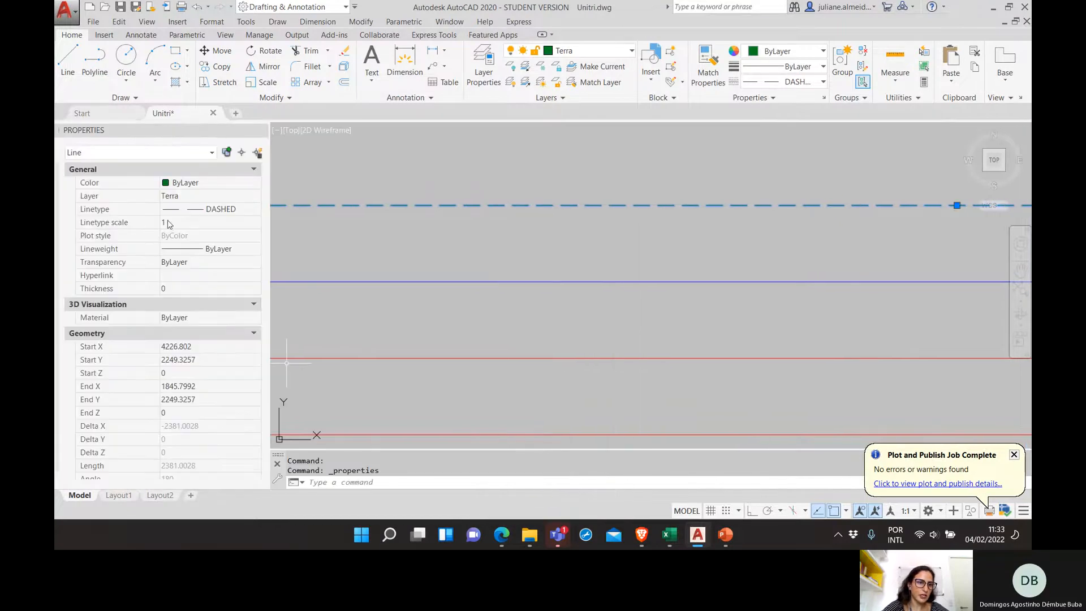
{"action": "left_click", "coordinate": [170, 222]}
{"action": "double_click", "coordinate": [167, 223]}
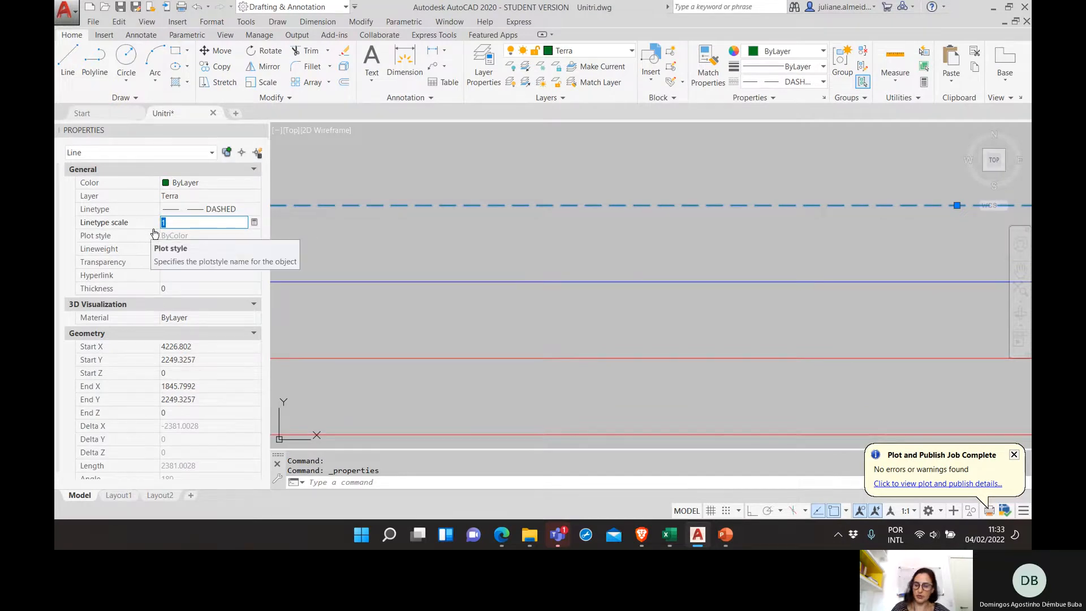
{"action": "type", "text": "10"}
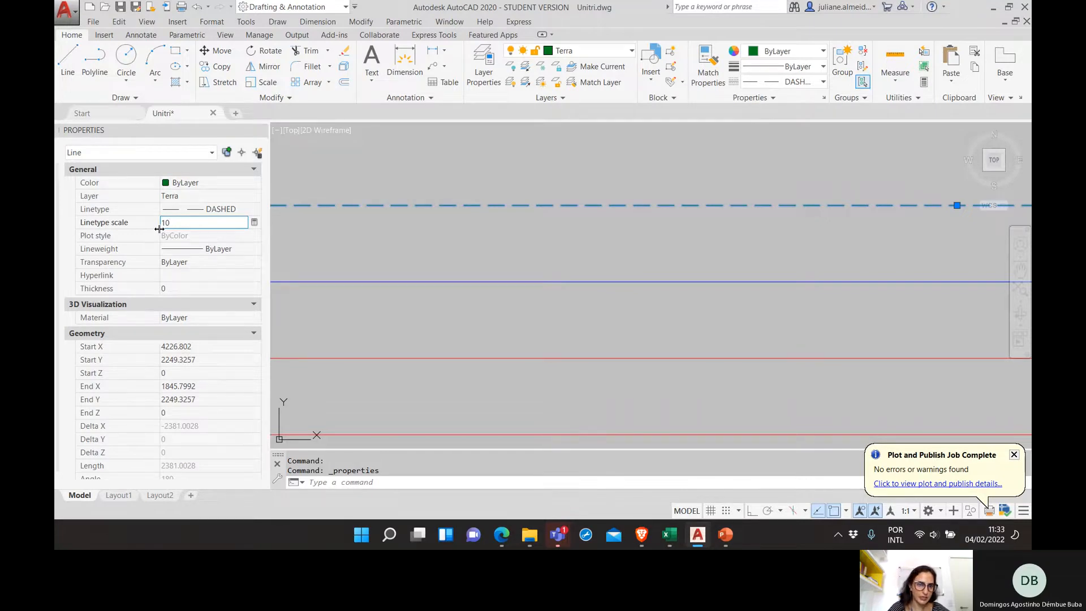
{"action": "key", "text": "Return"}
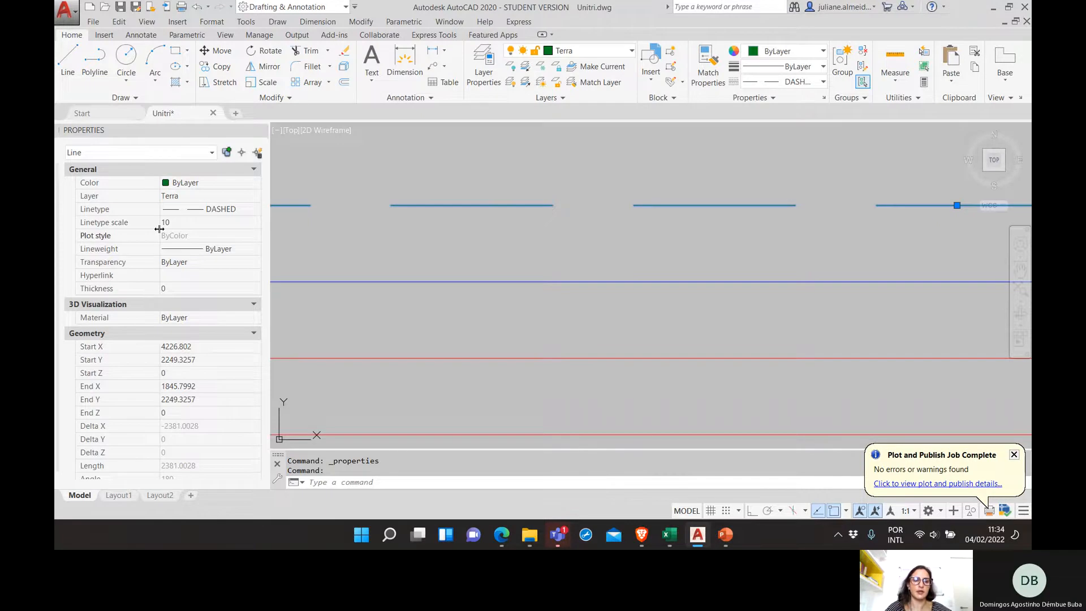
Try linetype scales of 0.5 and then 0.25 on the selected dashed Terra line
{"action": "left_click", "coordinate": [176, 223]}
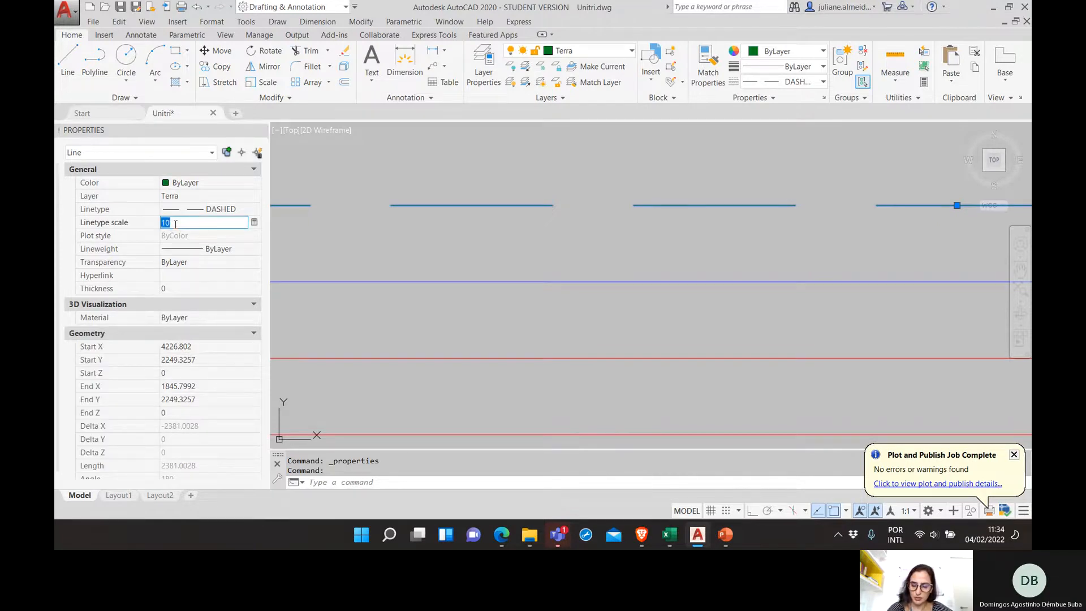
{"action": "type", "text": ".5"}
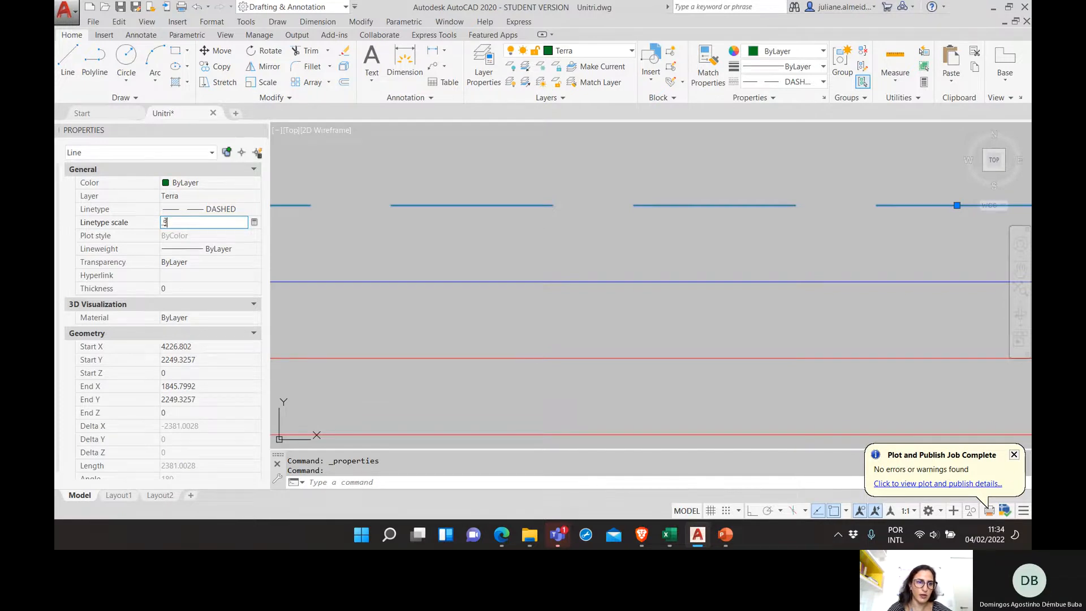
{"action": "key", "text": "Return"}
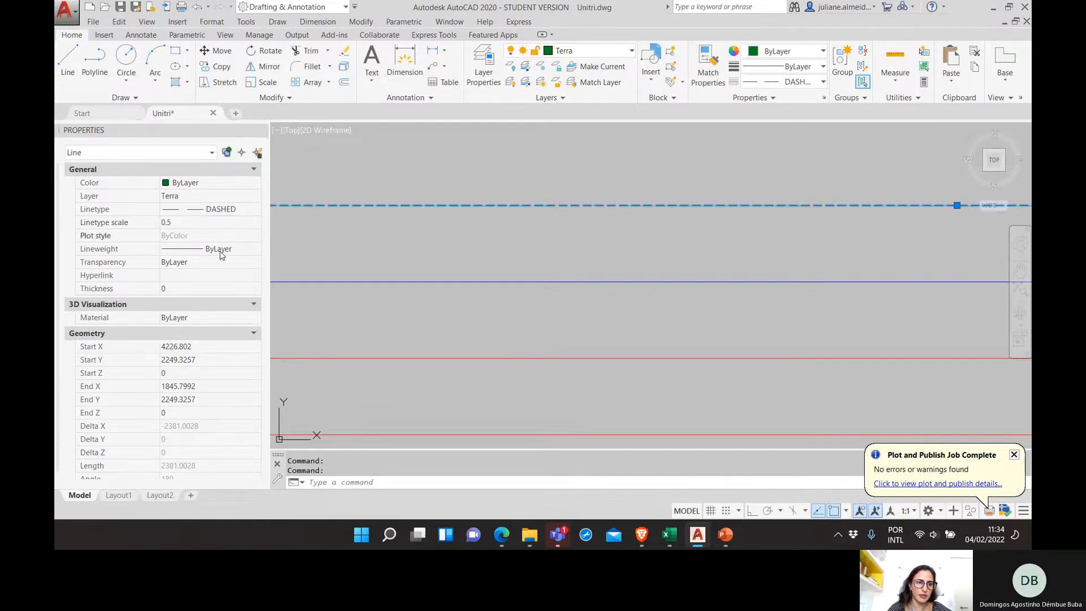
{"action": "left_click", "coordinate": [180, 221]}
{"action": "key", "text": "BackSpace"}
{"action": "type", "text": "25"}
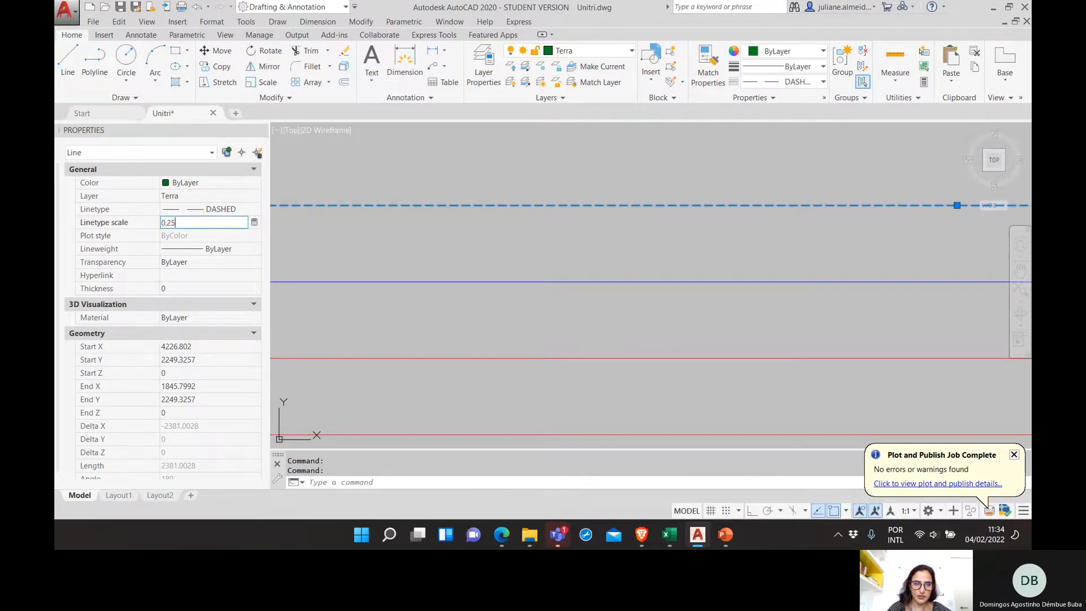
{"action": "key", "text": "Return"}
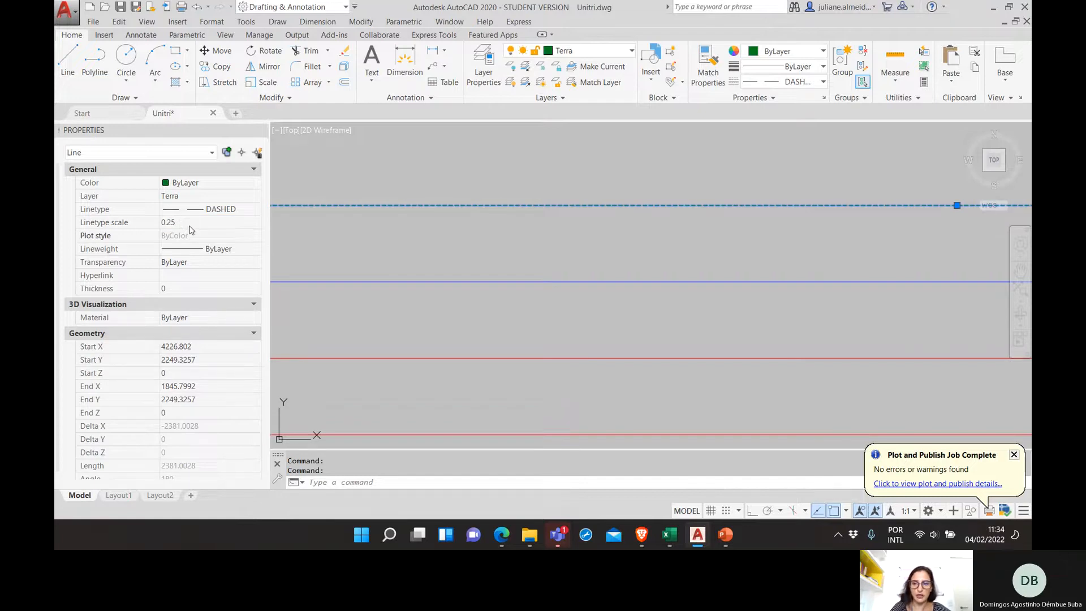
Set the dashed Terra line's linetype scale to 1, close its object properties and clear the selection
{"action": "left_click", "coordinate": [179, 222]}
{"action": "type", "text": "1"}
{"action": "key", "text": "Return"}
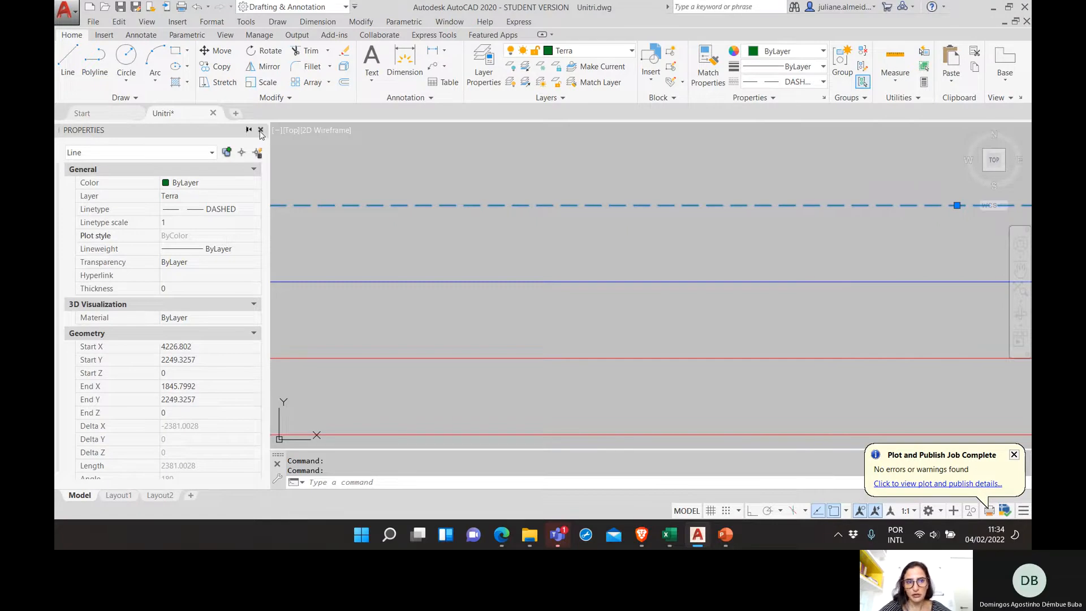
{"action": "left_click", "coordinate": [261, 131]}
{"action": "scroll", "coordinate": [307, 207], "scroll_direction": "down", "scroll_amount": 5}
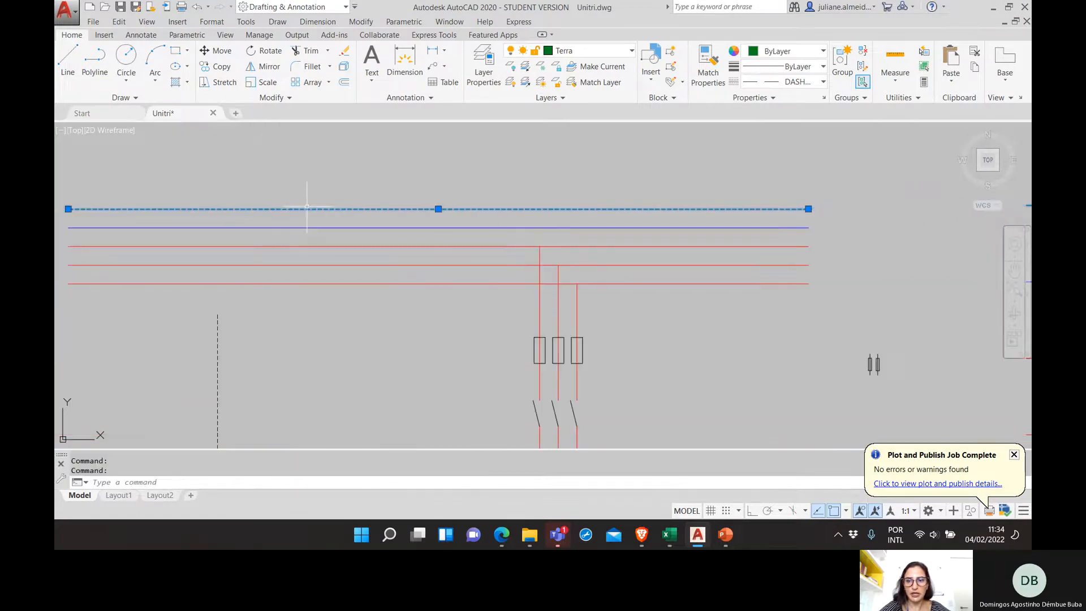
{"action": "key", "text": "Escape"}
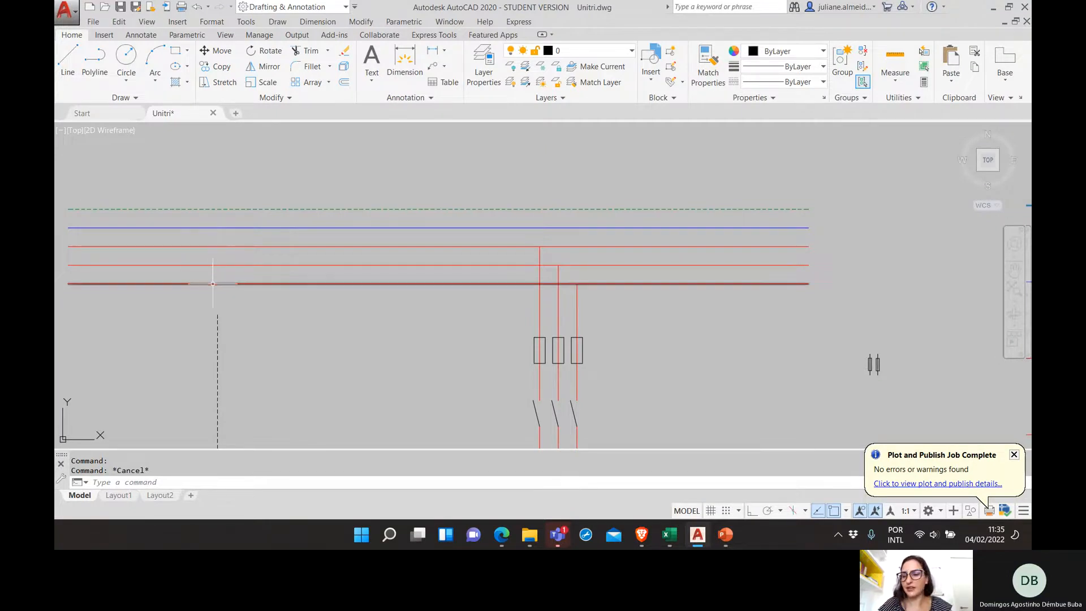
{"action": "mouse_move", "coordinate": [212, 284]}
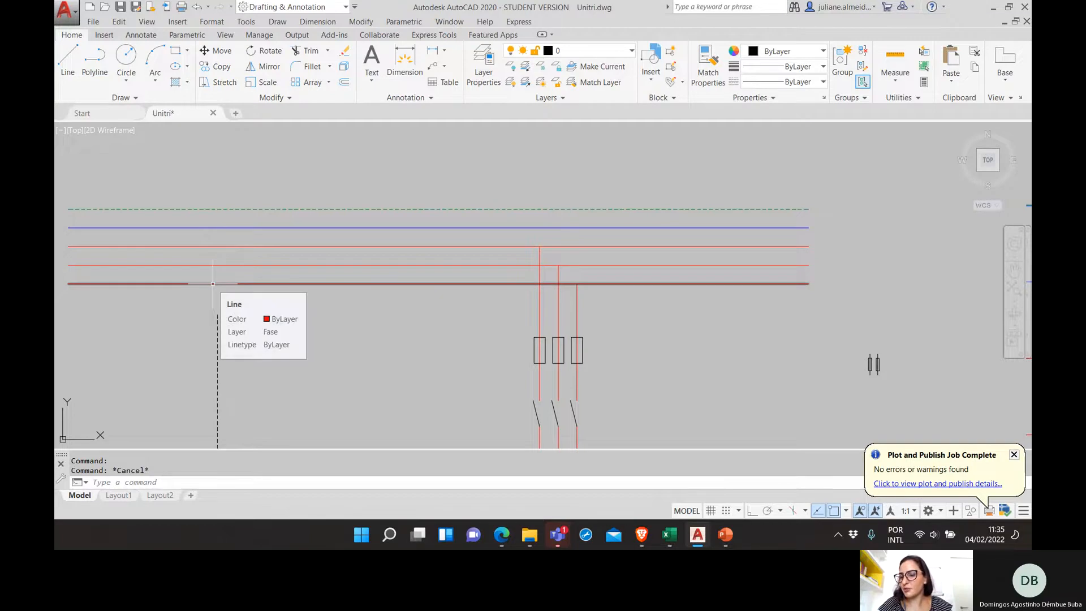